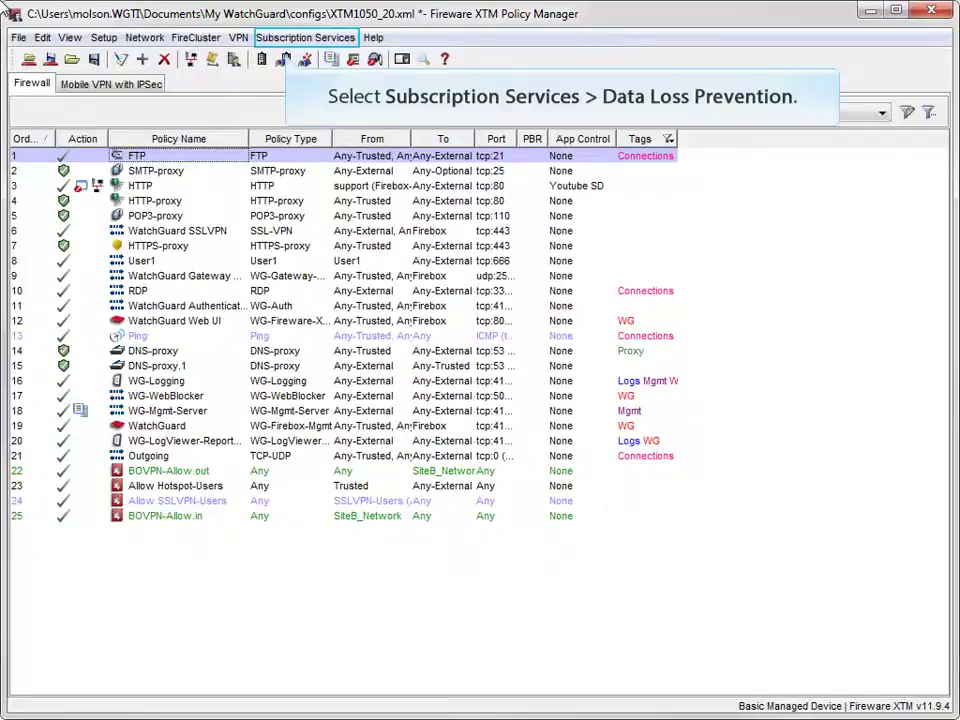
# Enable Data Loss Prevention and select the PCI Audit Sensor for copying.
pyautogui.click(295, 40)
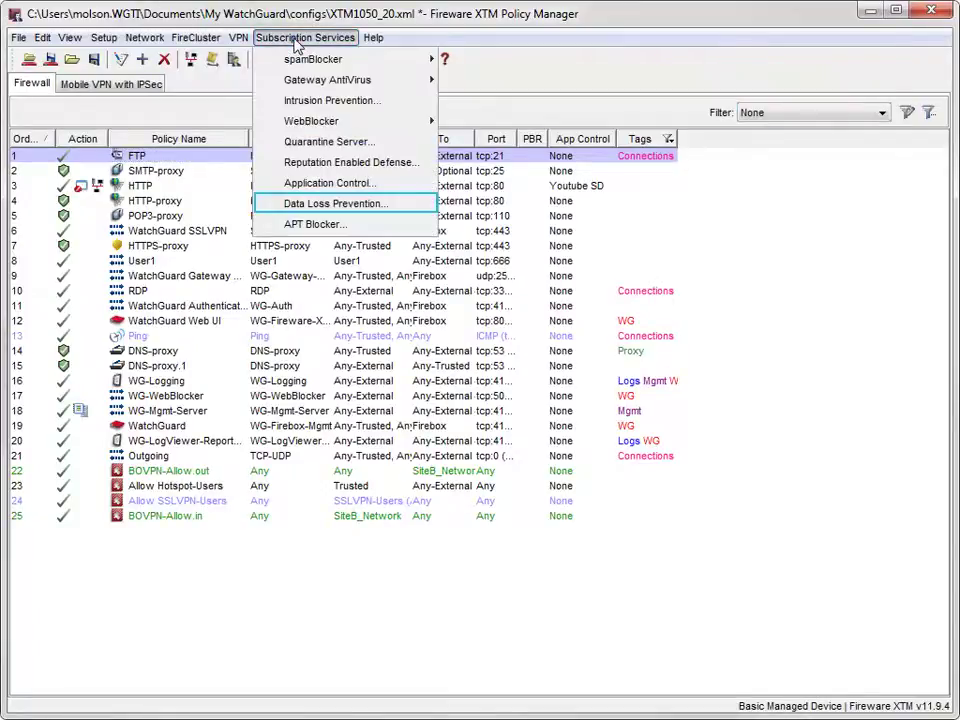
pyautogui.click(322, 204)
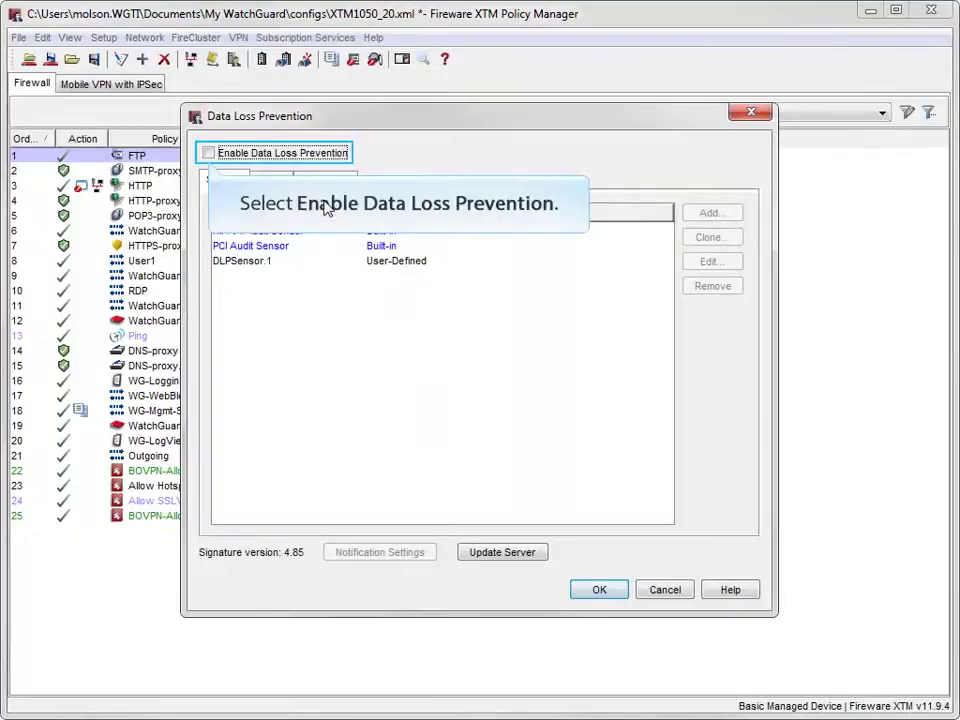
pyautogui.click(208, 155)
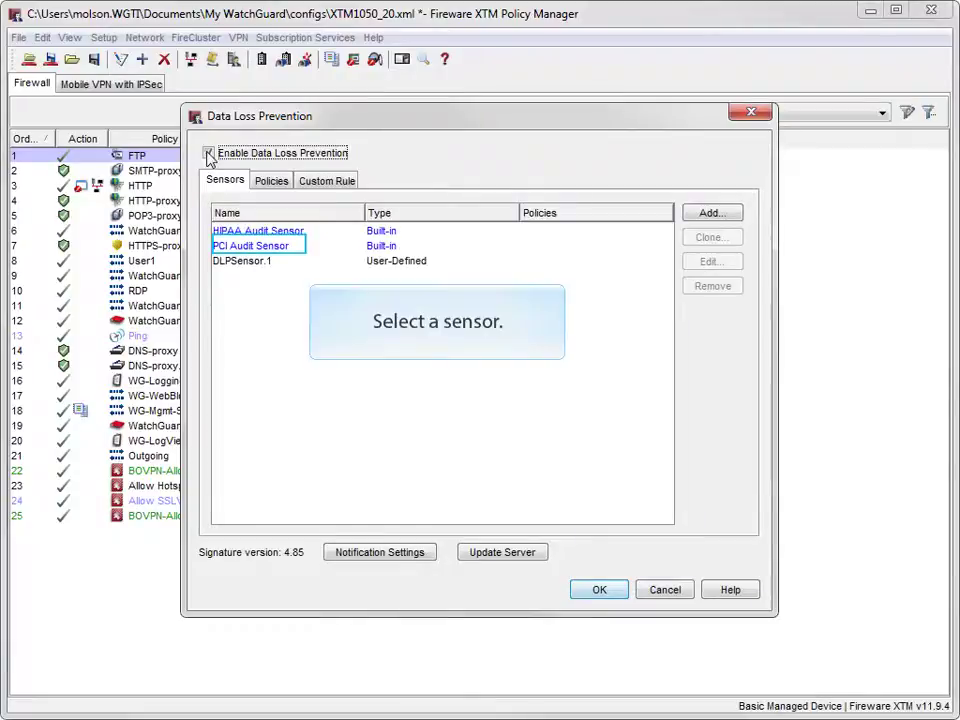
pyautogui.click(240, 247)
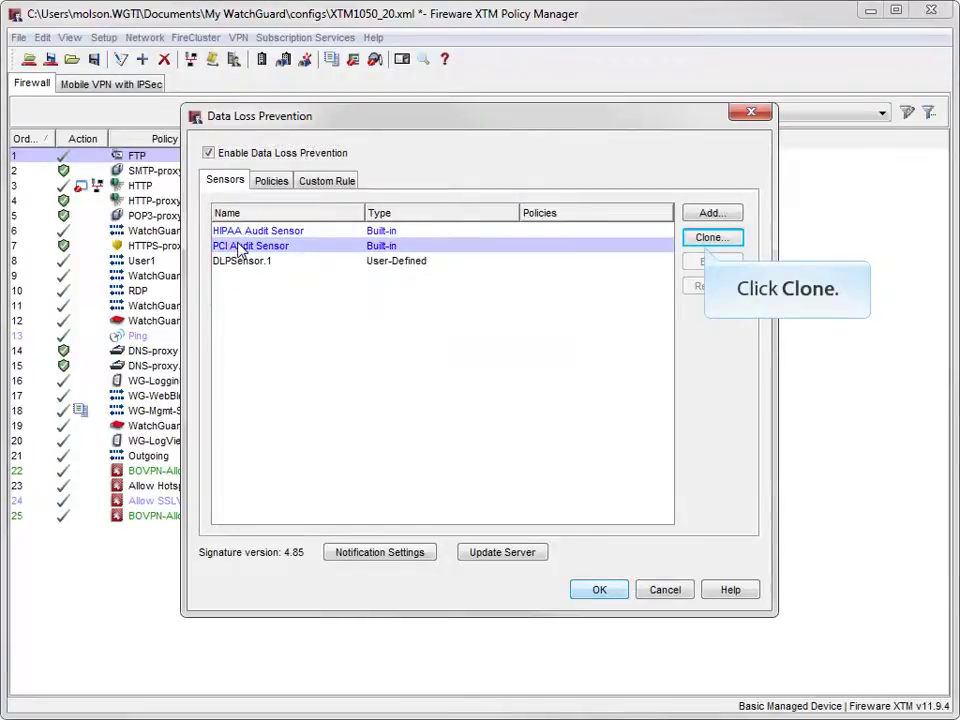
# Clone the PCI Audit Sensor and filter its rules to Enabled Rules, showing three credit-card rules.
pyautogui.click(712, 237)
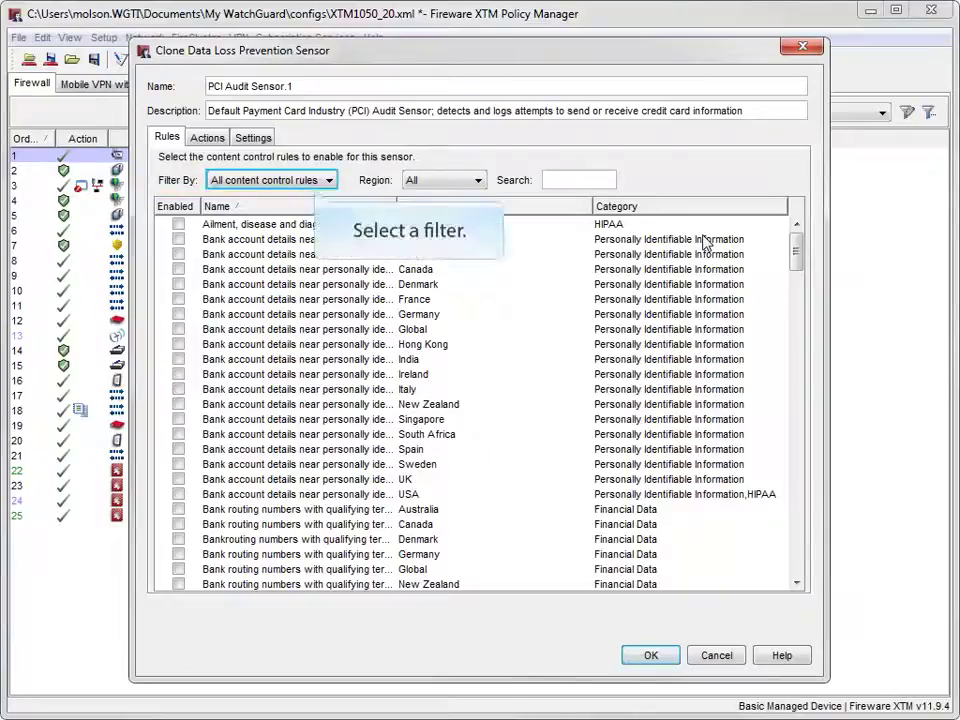
pyautogui.click(328, 180)
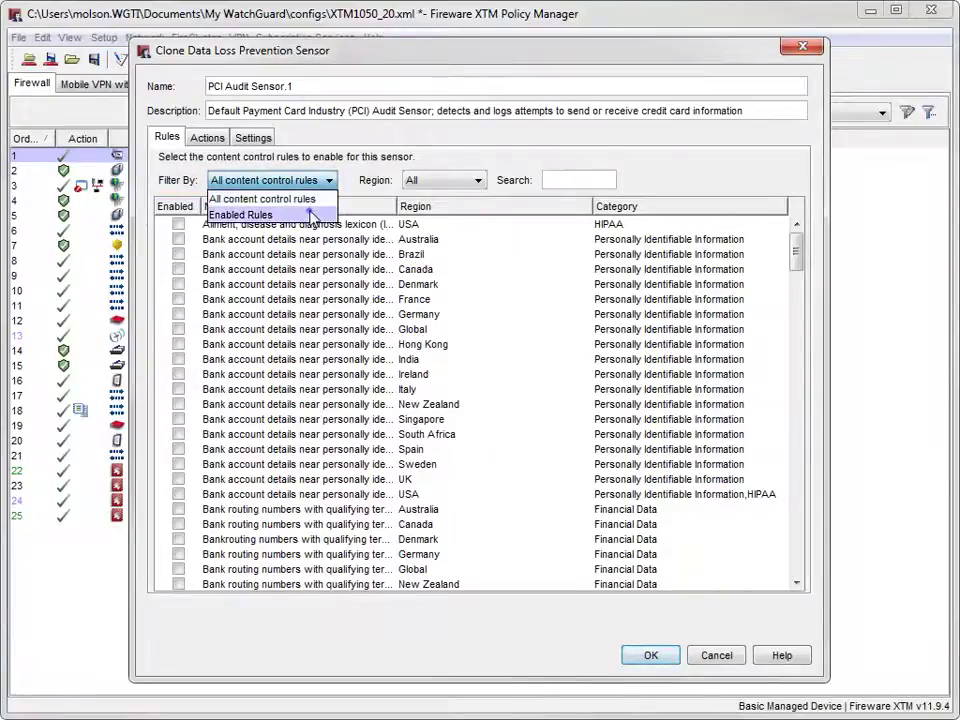
pyautogui.click(313, 214)
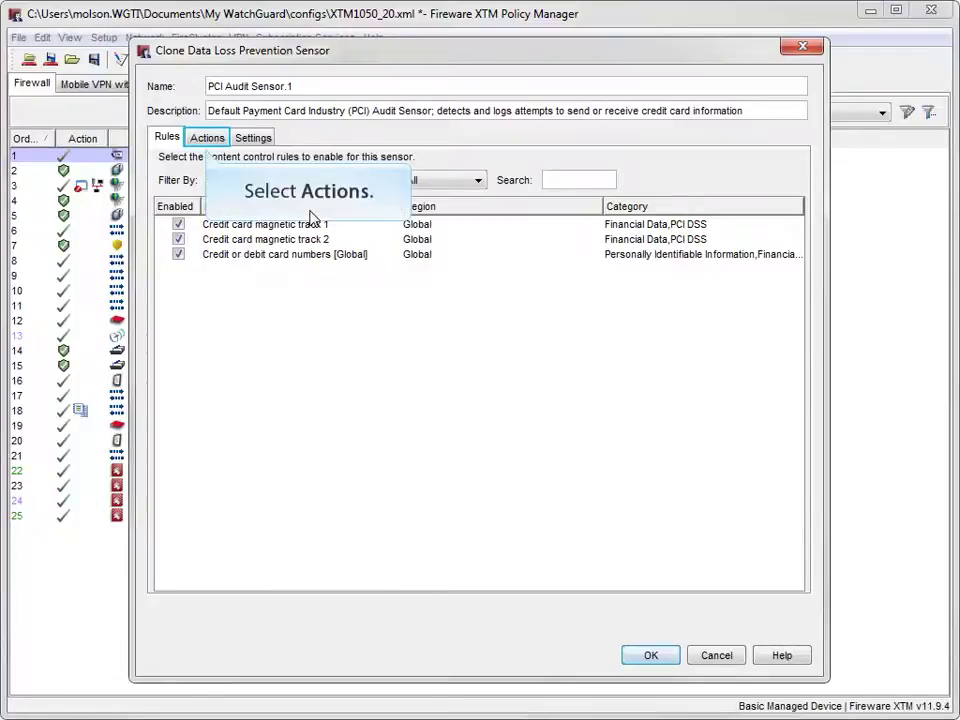
pyautogui.click(207, 139)
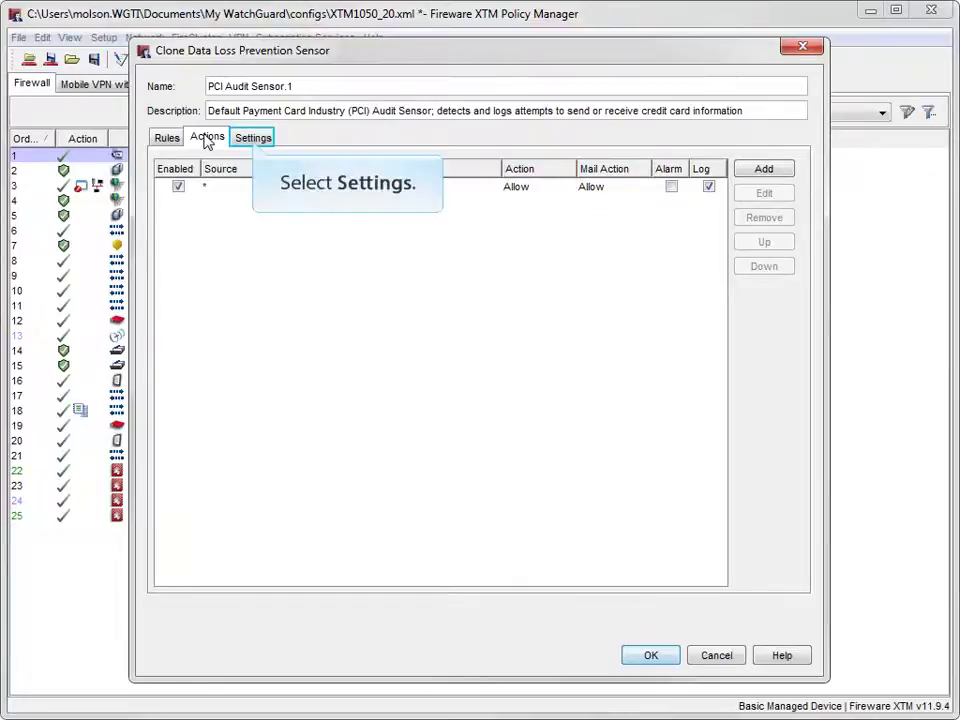
# Show the PCI Audit Sensor.1 clone's settings, including the 1024 KB scan limit and allow-and-log options.
pyautogui.click(254, 140)
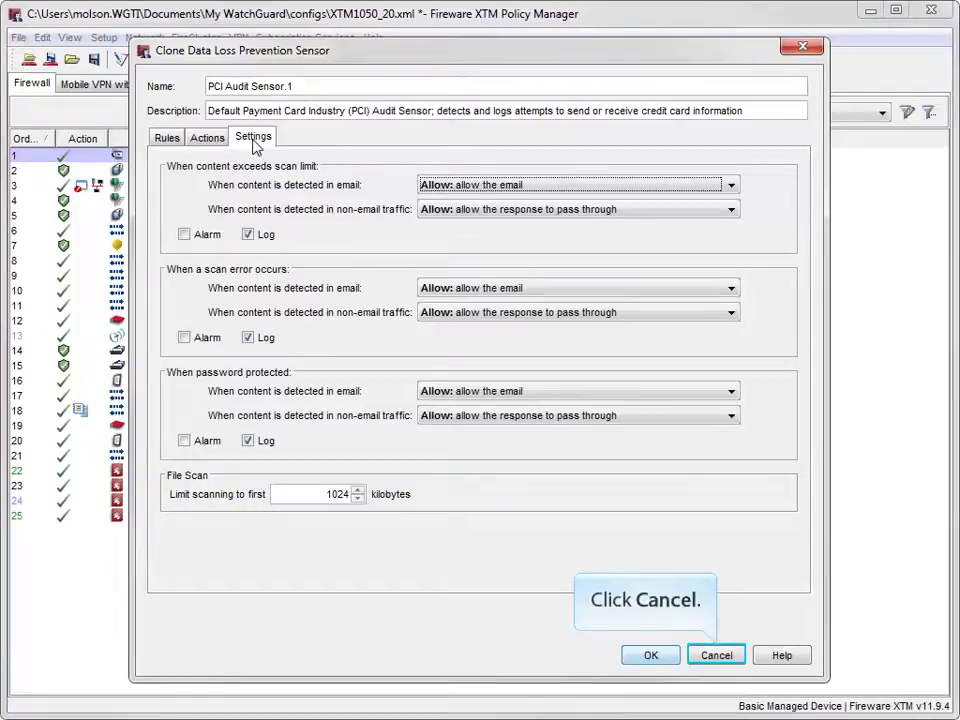
# Discard the PCI sensor clone and begin a new DLP sensor, defaulting to DLPSensor.2.
pyautogui.click(716, 655)
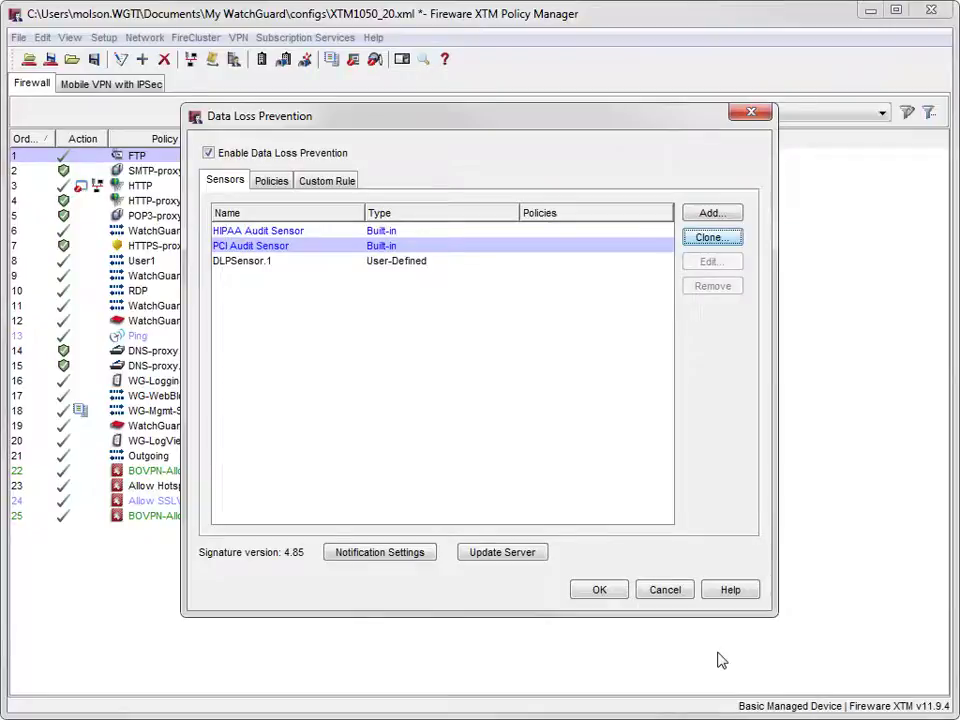
pyautogui.click(727, 214)
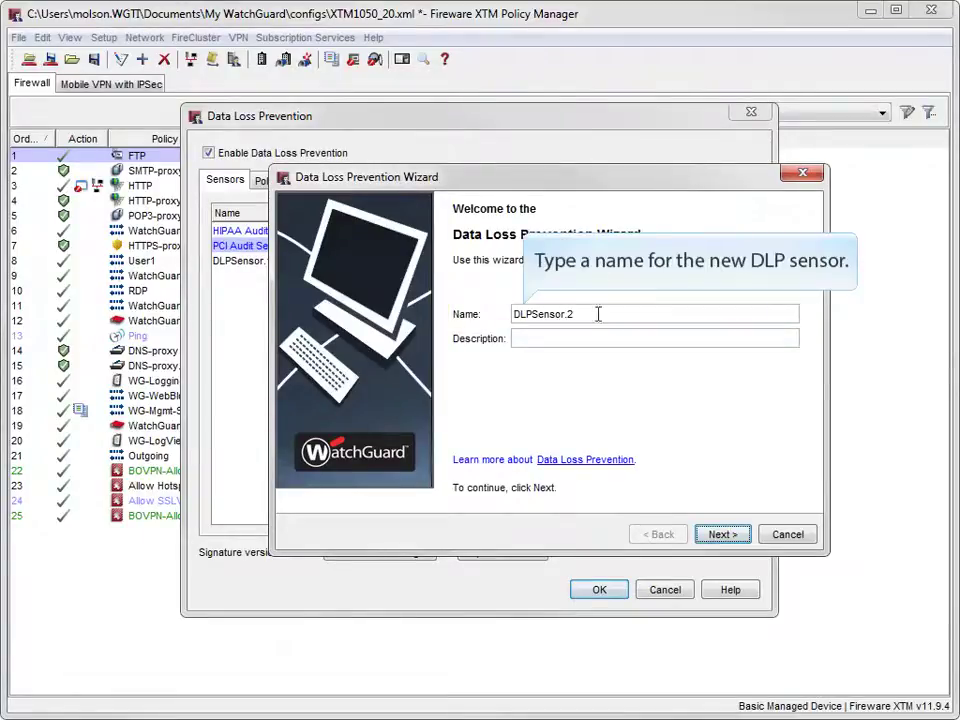
# Replace the default name DLPSensor.2 with 'Confidential' for the new sensor.
pyautogui.moveTo(597, 313); pyautogui.dragTo(498, 316)
pyautogui.write('Confidential')
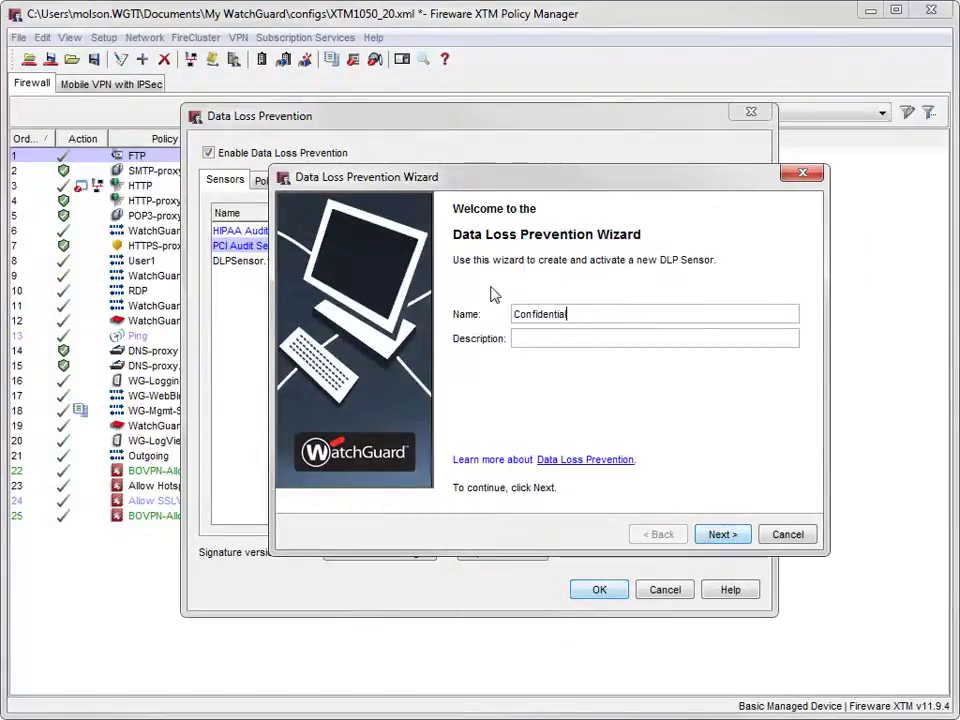
pyautogui.click(711, 538)
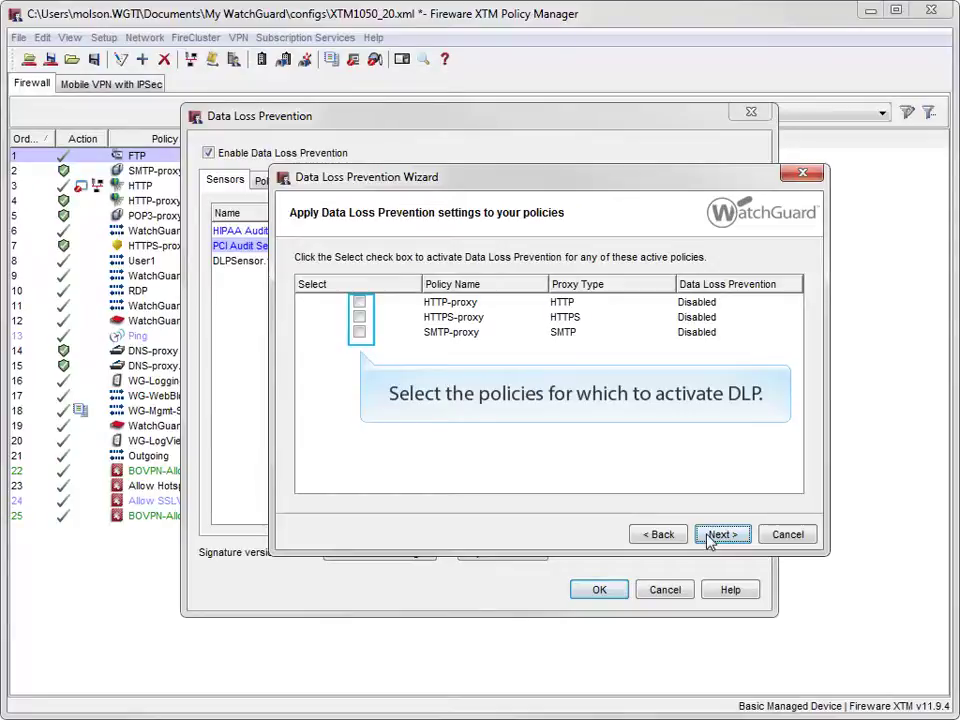
# Apply the Confidential sensor to HTTP, HTTPS and SMTP proxies, plus a new FTP proxy policy.
pyautogui.click(358, 304)
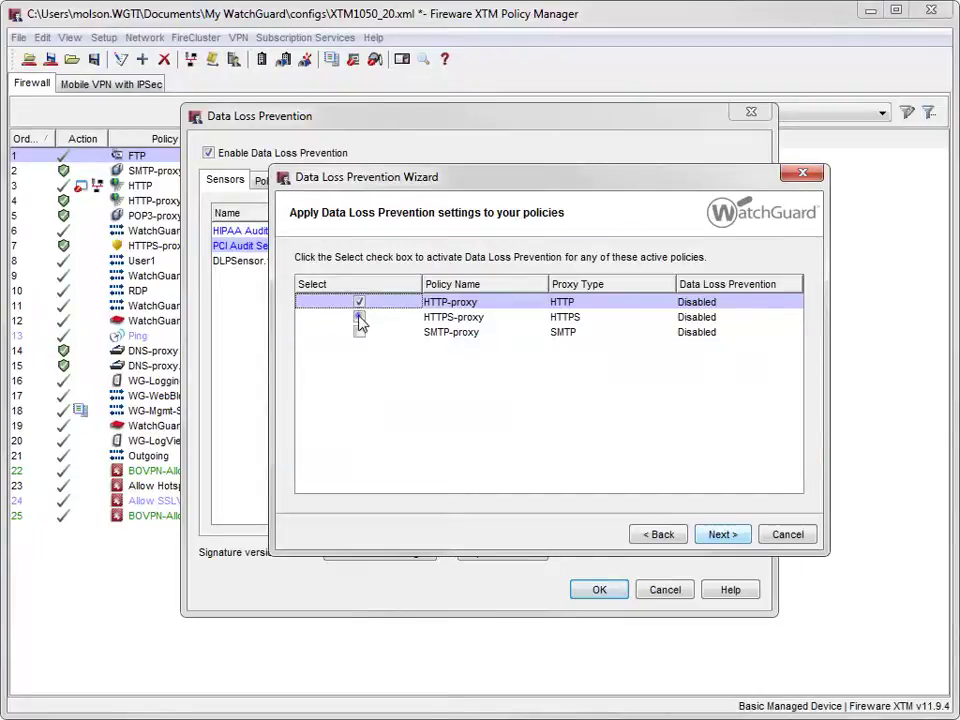
pyautogui.click(359, 317)
pyautogui.click(359, 333)
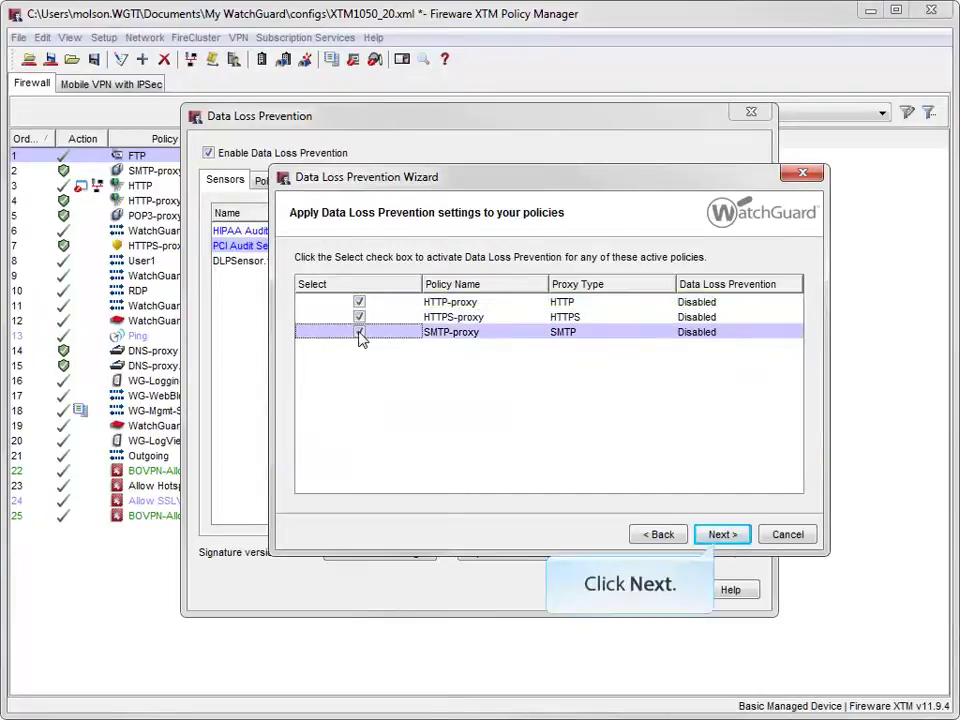
pyautogui.click(721, 534)
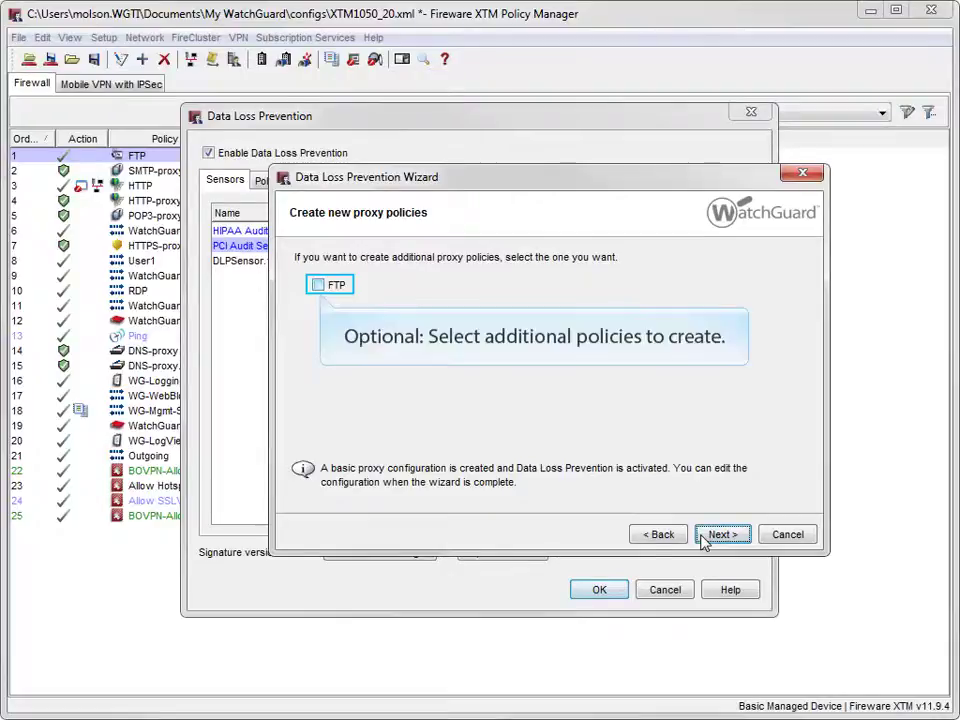
pyautogui.click(319, 285)
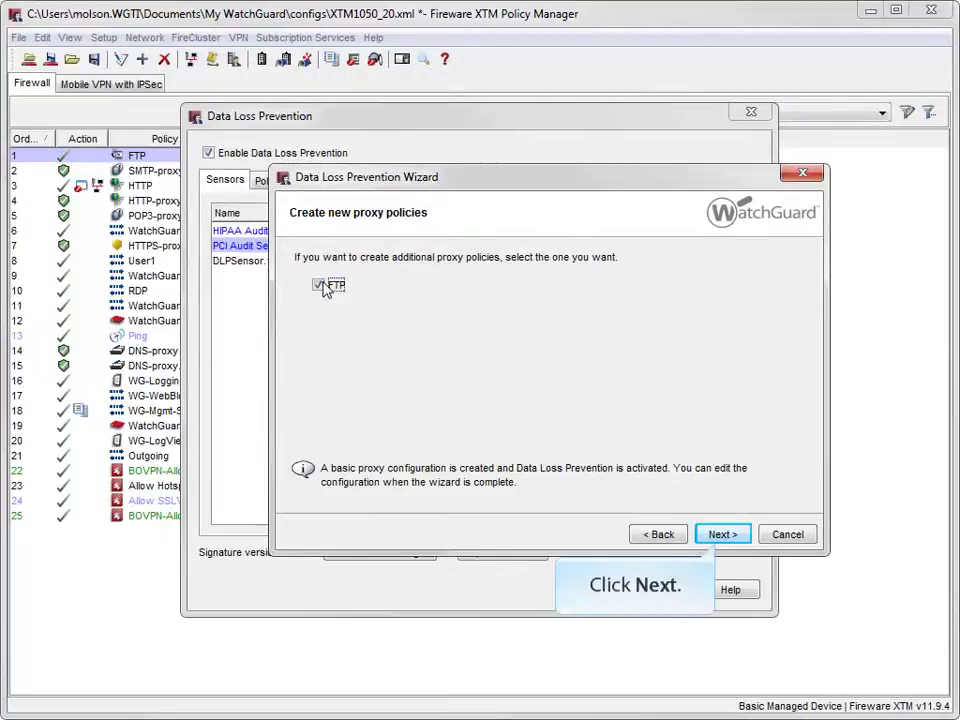
pyautogui.click(720, 534)
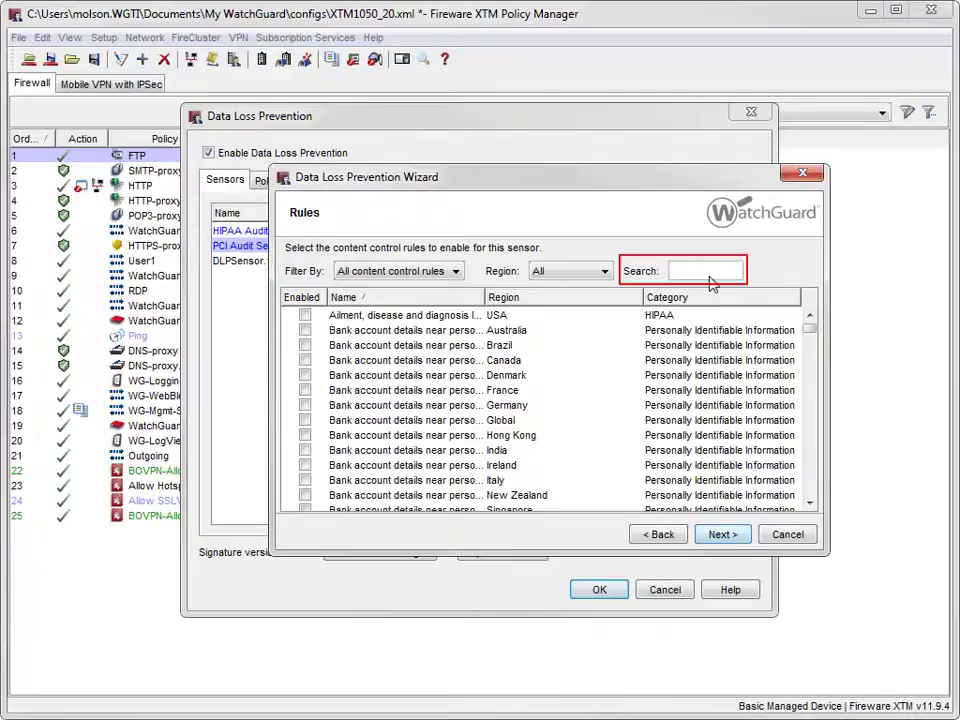
# Search rules for 'Confidential' and enable the Confidential document markers [USA] rule.
pyautogui.write('Confid')
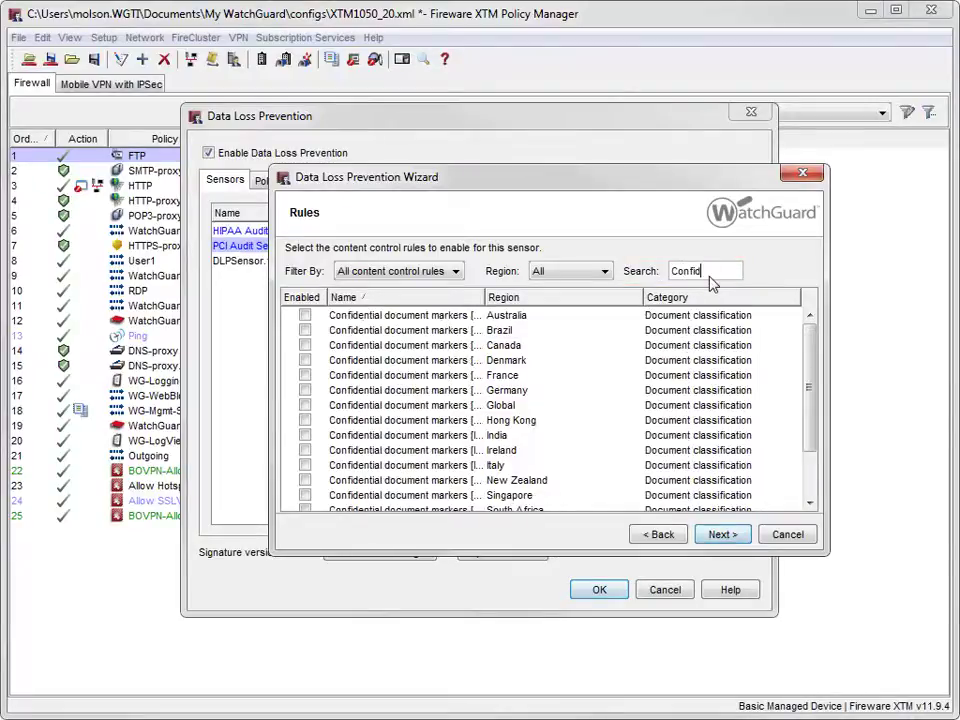
pyautogui.write('ential')
pyautogui.scroll(-1, 574, 398)
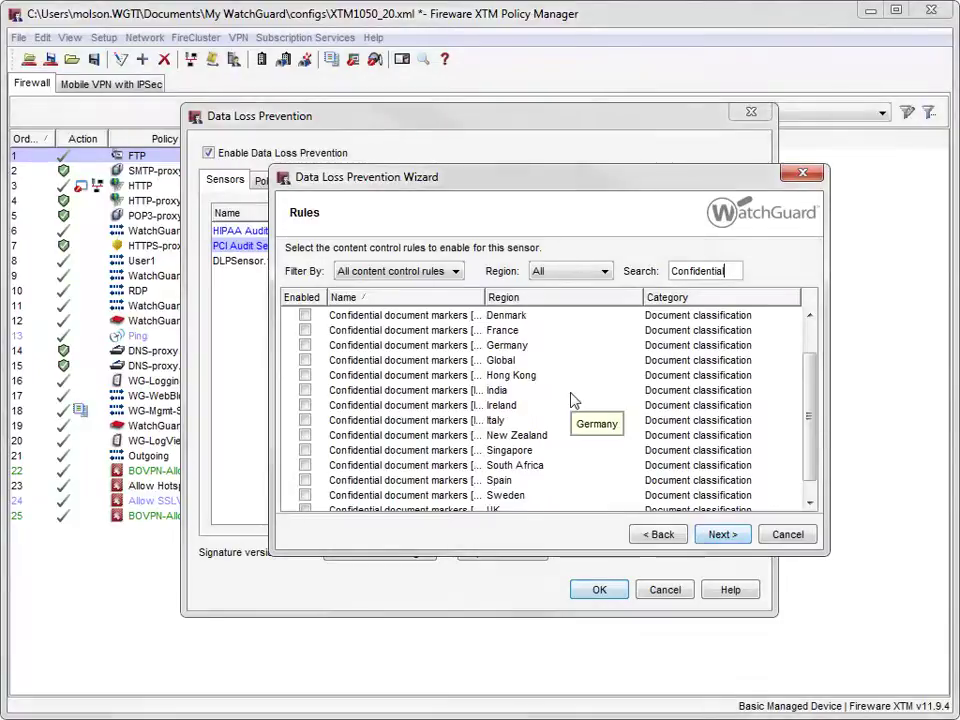
pyautogui.scroll(-1, 573, 400)
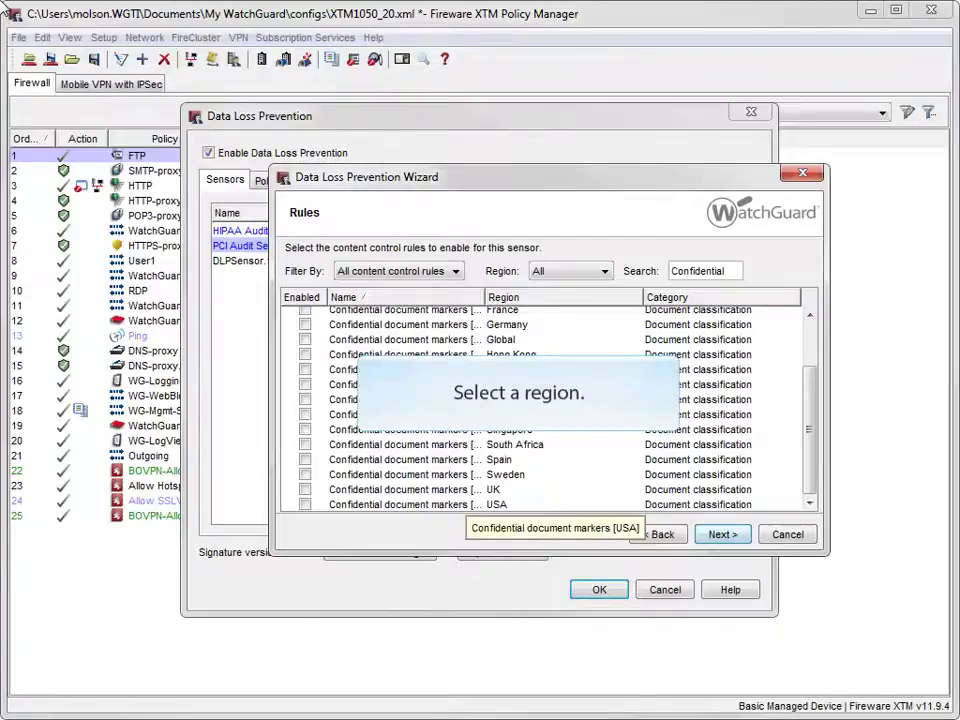
pyautogui.click(305, 505)
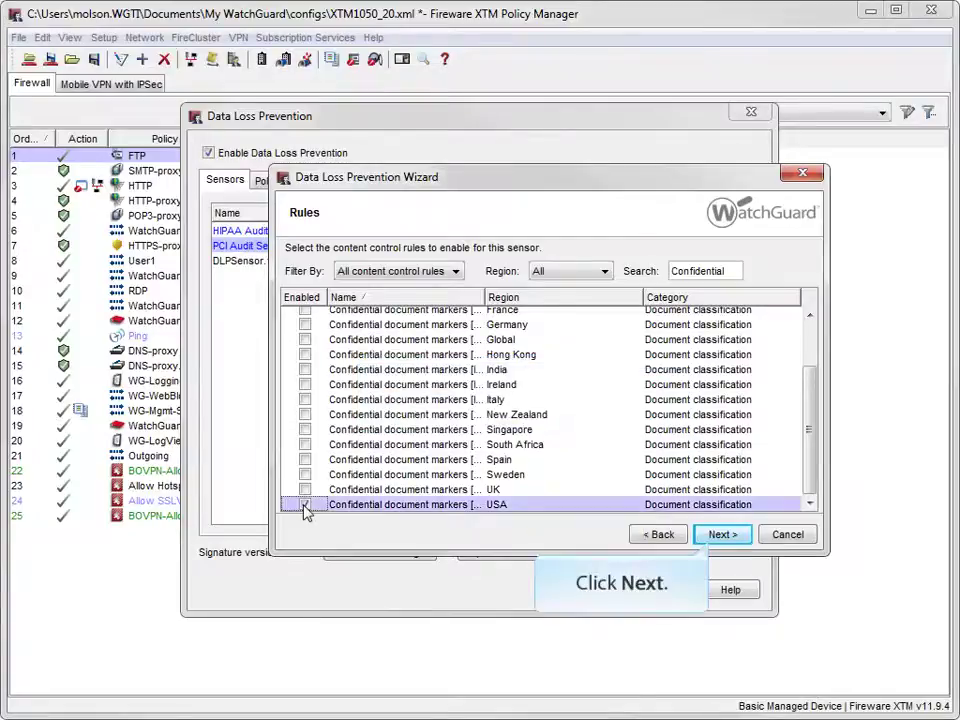
pyautogui.click(718, 536)
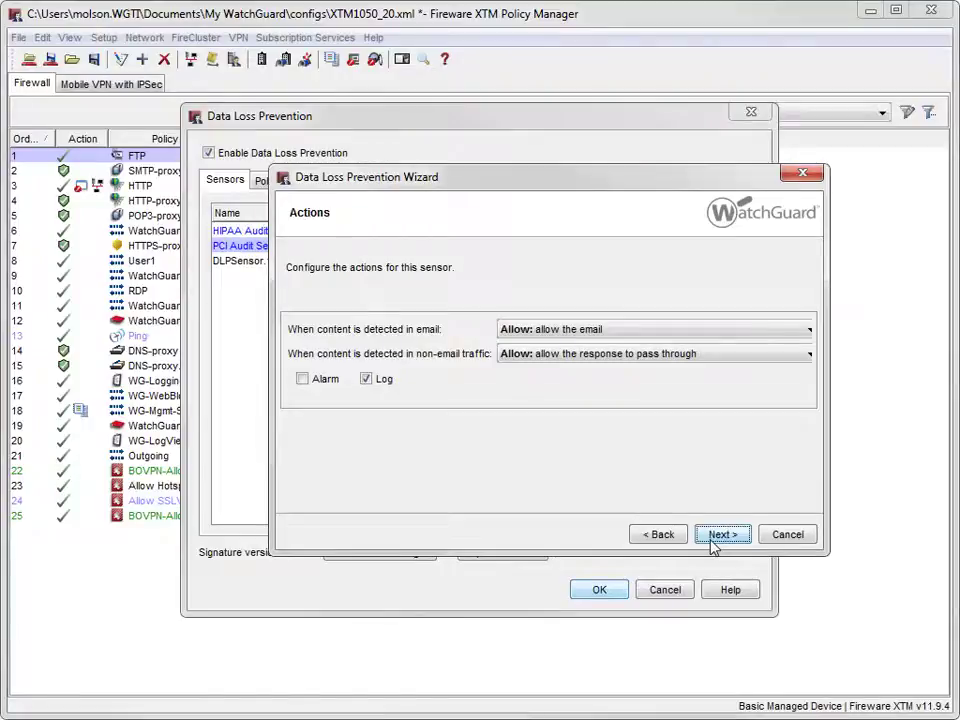
# Set email and non-email actions to Drop, finish the Confidential sensor, and list its policies.
pyautogui.click(809, 329)
pyautogui.click(514, 411)
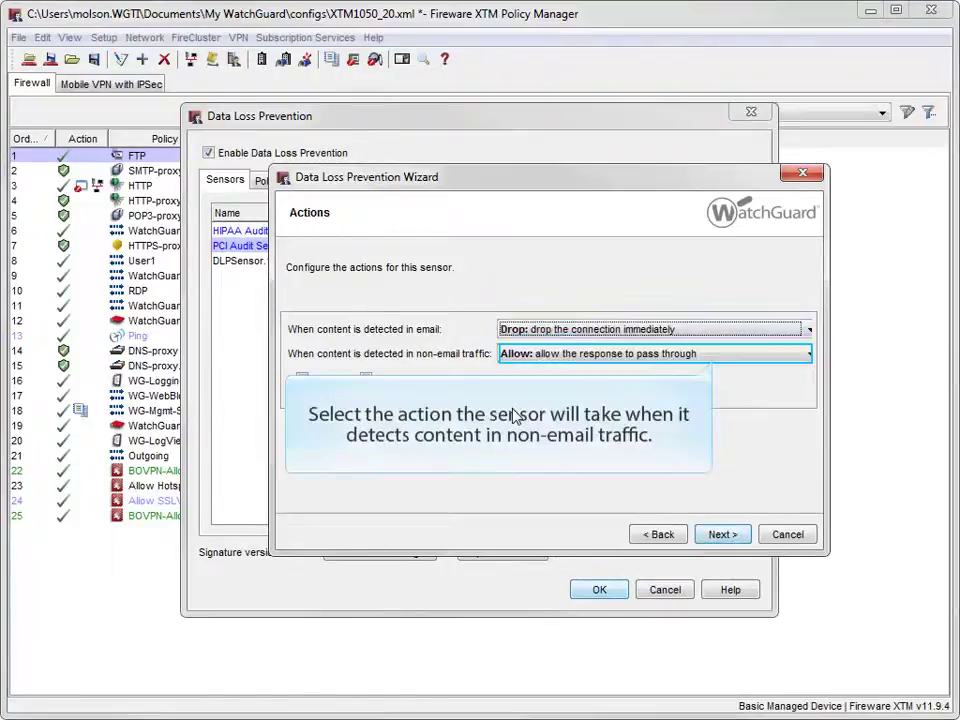
pyautogui.click(797, 355)
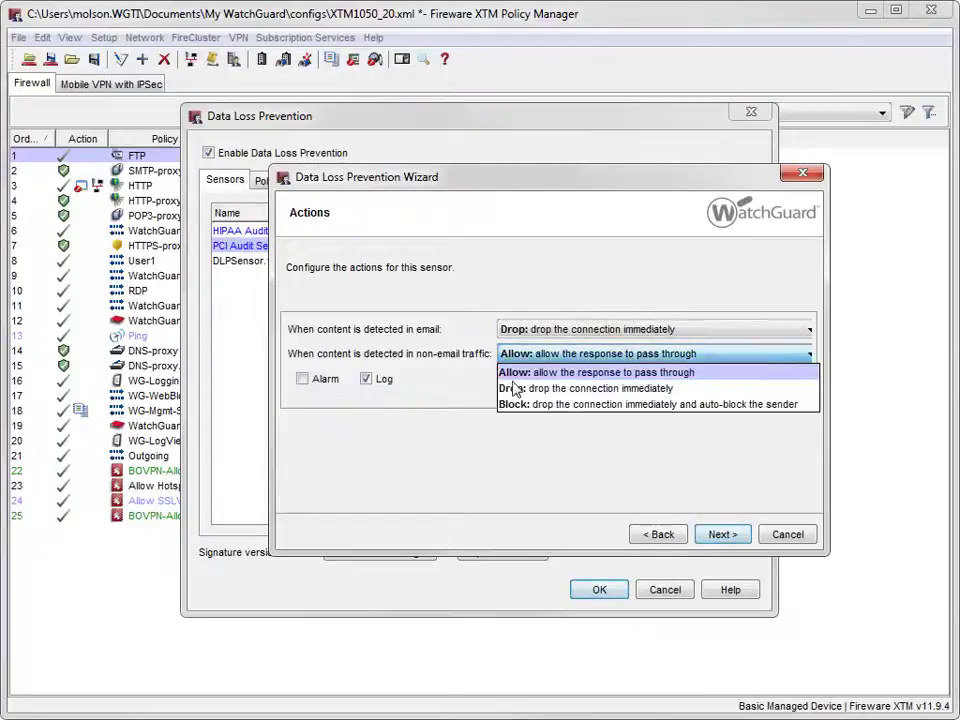
pyautogui.click(514, 387)
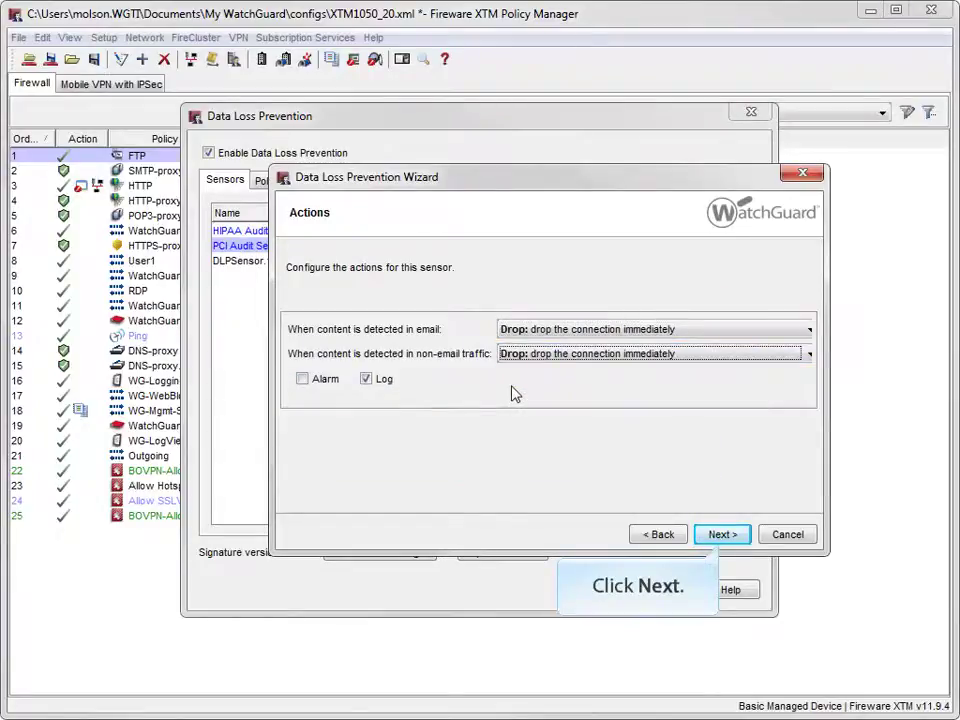
pyautogui.click(722, 535)
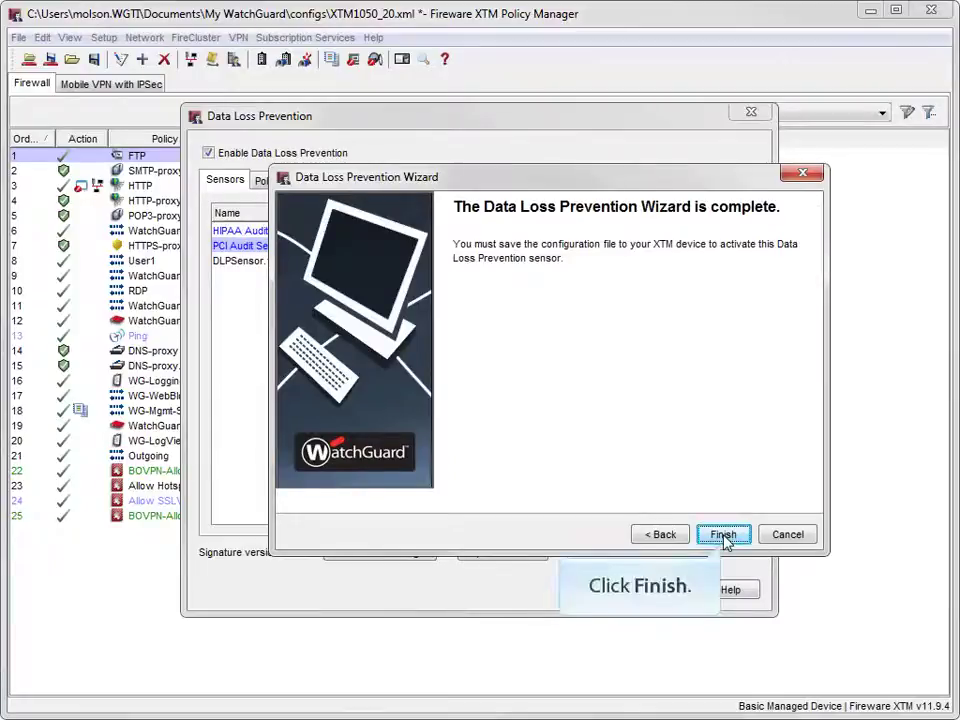
pyautogui.click(723, 536)
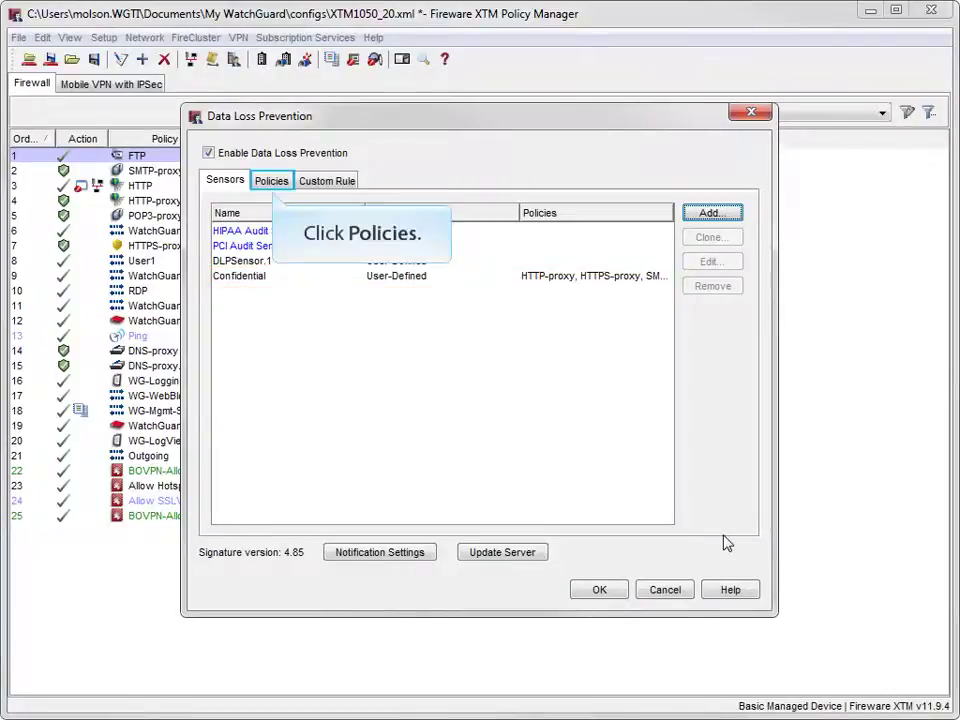
pyautogui.click(276, 185)
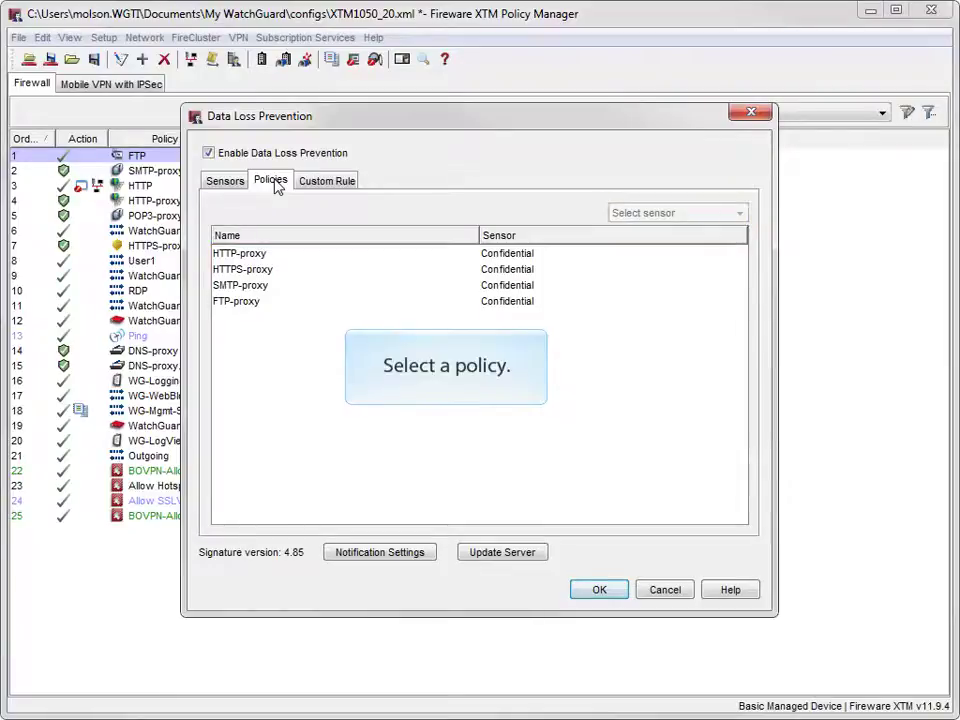
# Switch the HTTP-proxy policy's DLP sensor from Confidential to PCI Audit Sensor.
pyautogui.click(255, 256)
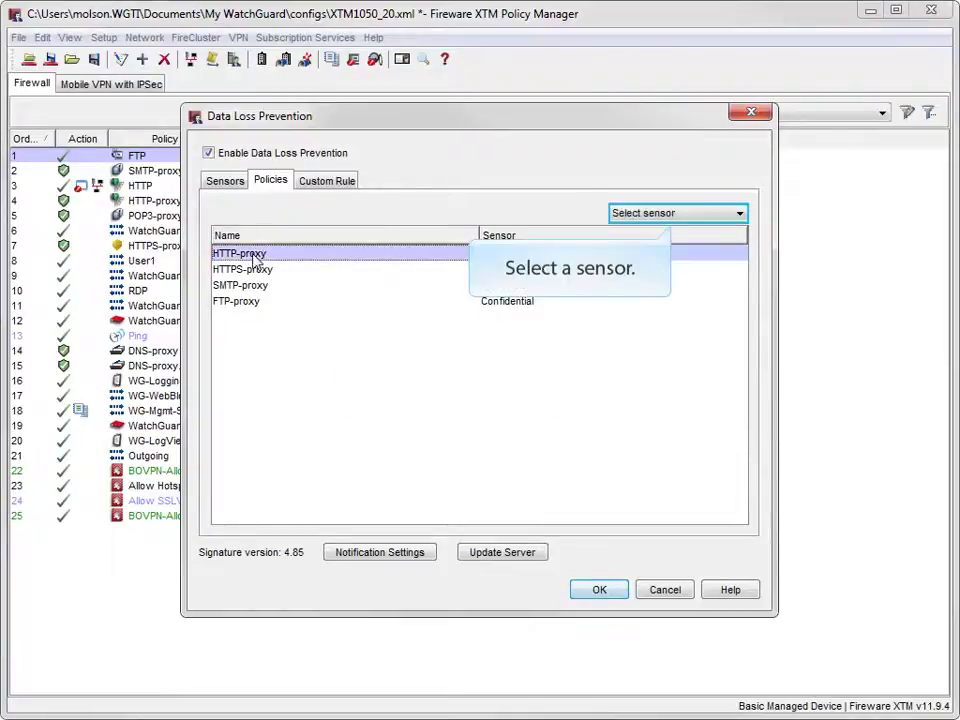
pyautogui.click(680, 213)
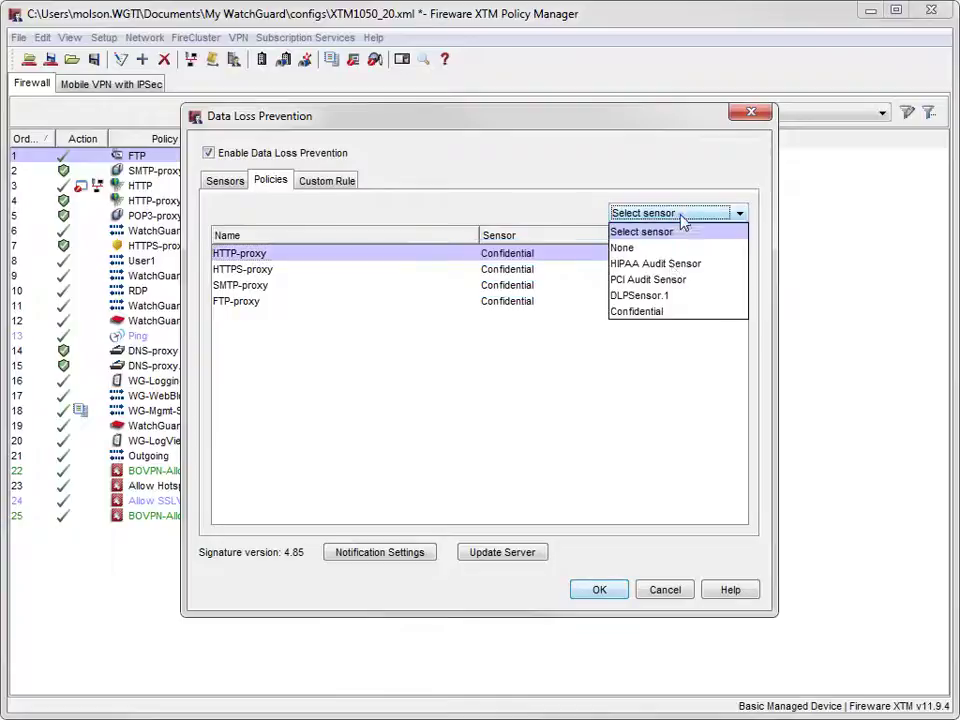
pyautogui.click(673, 280)
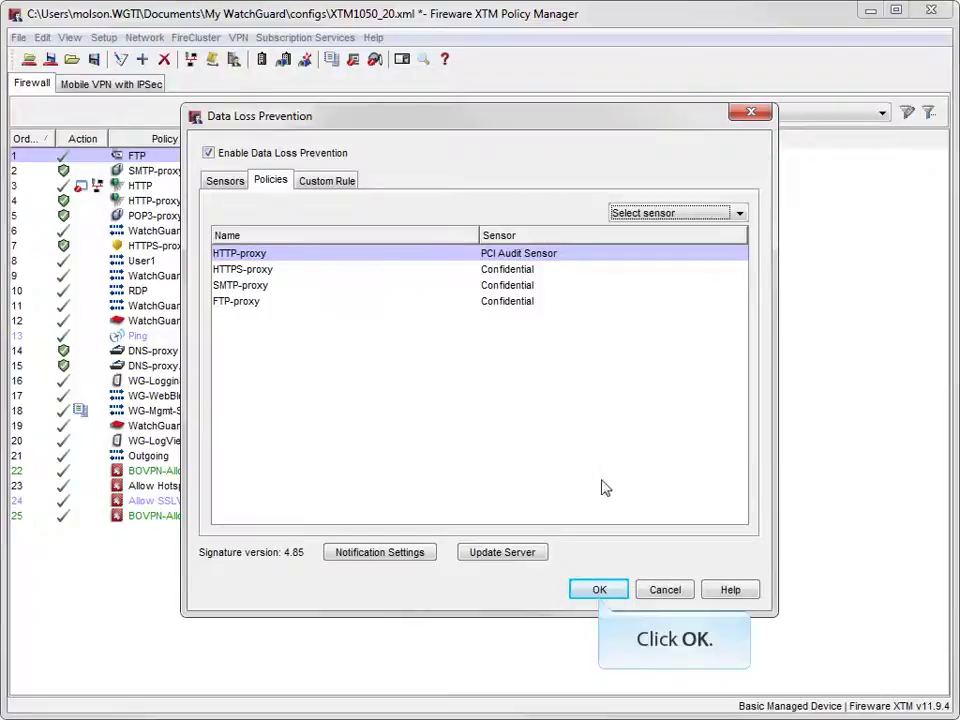
# Save the DLP settings and accept automatic DLP signature updates.
pyautogui.click(600, 591)
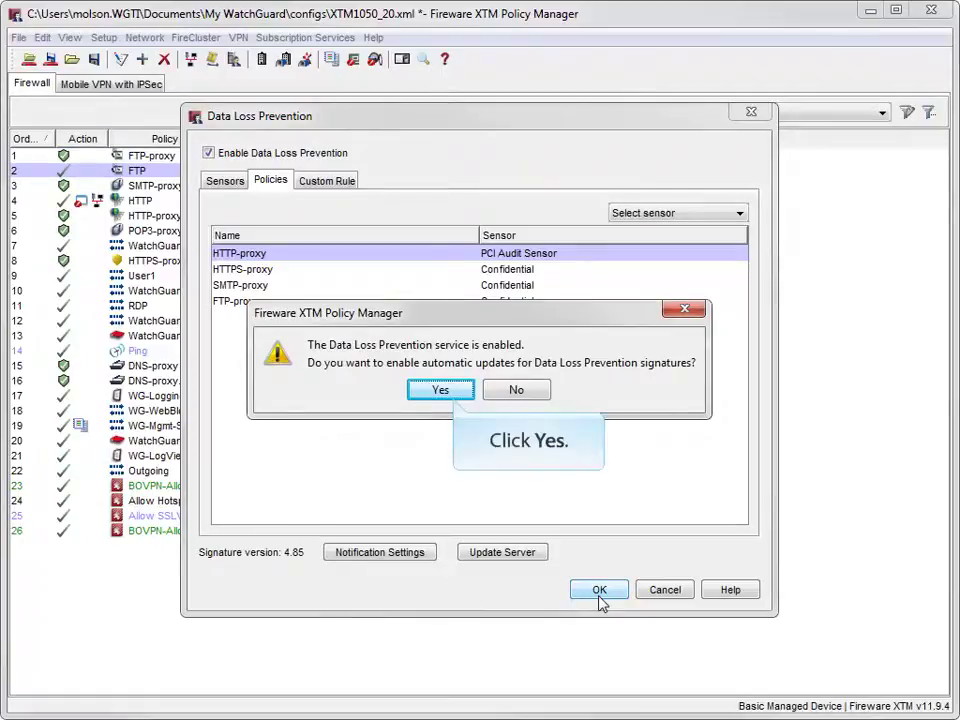
pyautogui.click(452, 391)
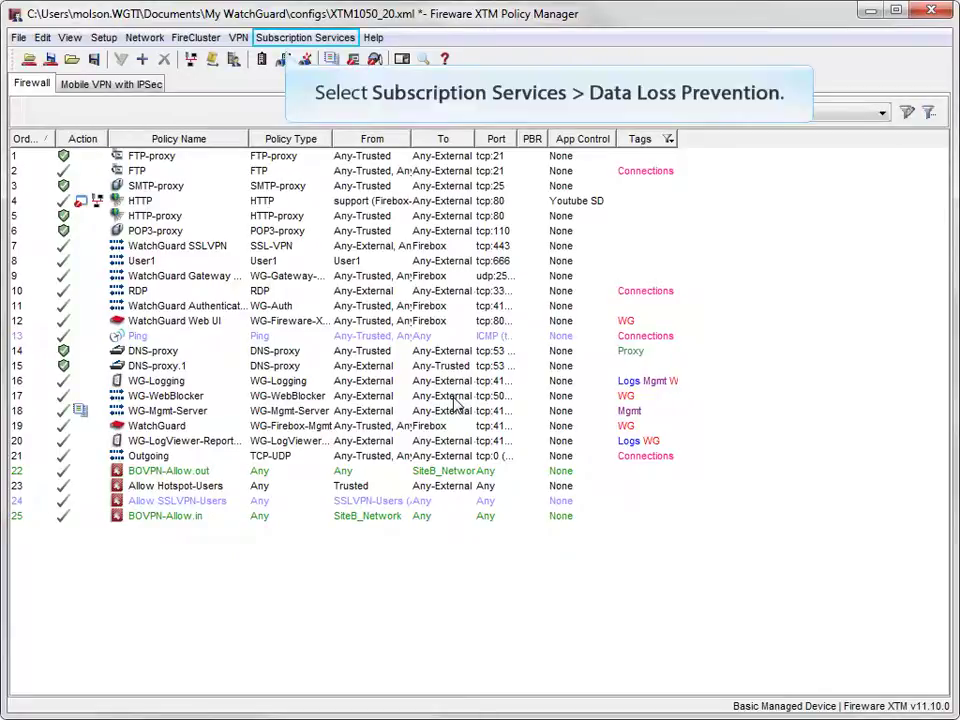
# Open Data Loss Prevention settings from Subscription Services to see the sensor list.
pyautogui.click(273, 40)
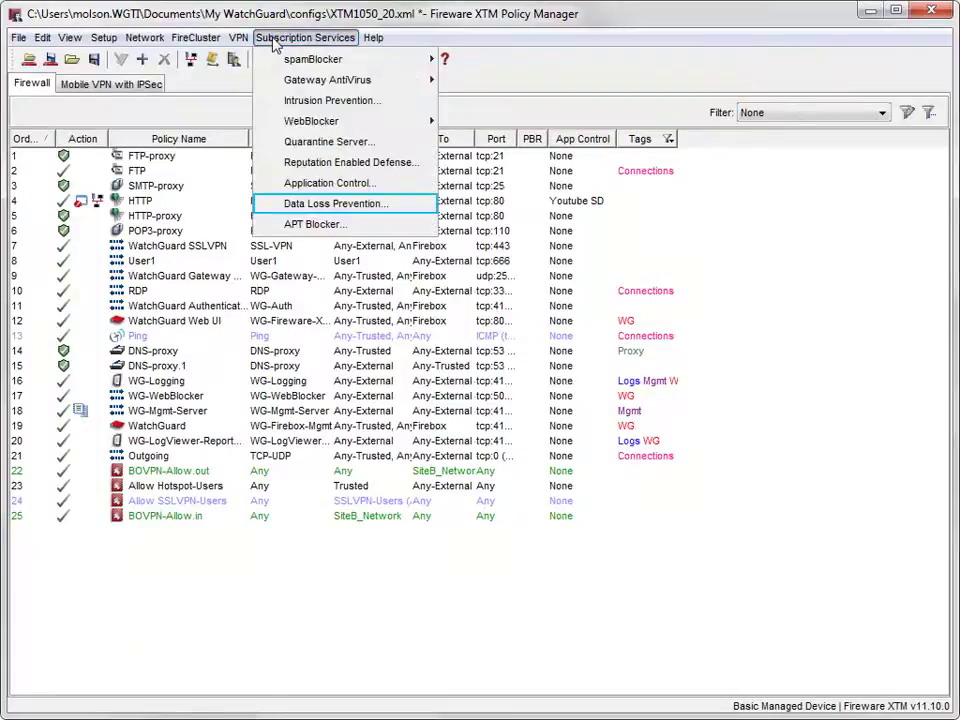
pyautogui.click(280, 204)
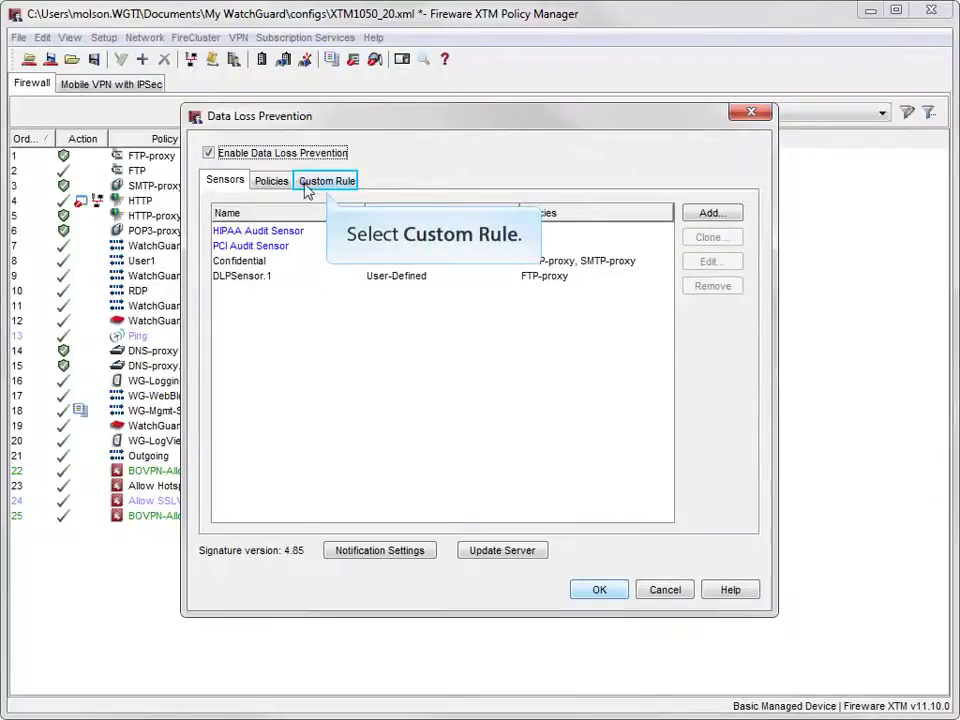
# Create custom rule 'Internal Custom Rule' with the phrase 'Internal Use Only'.
pyautogui.click(306, 183)
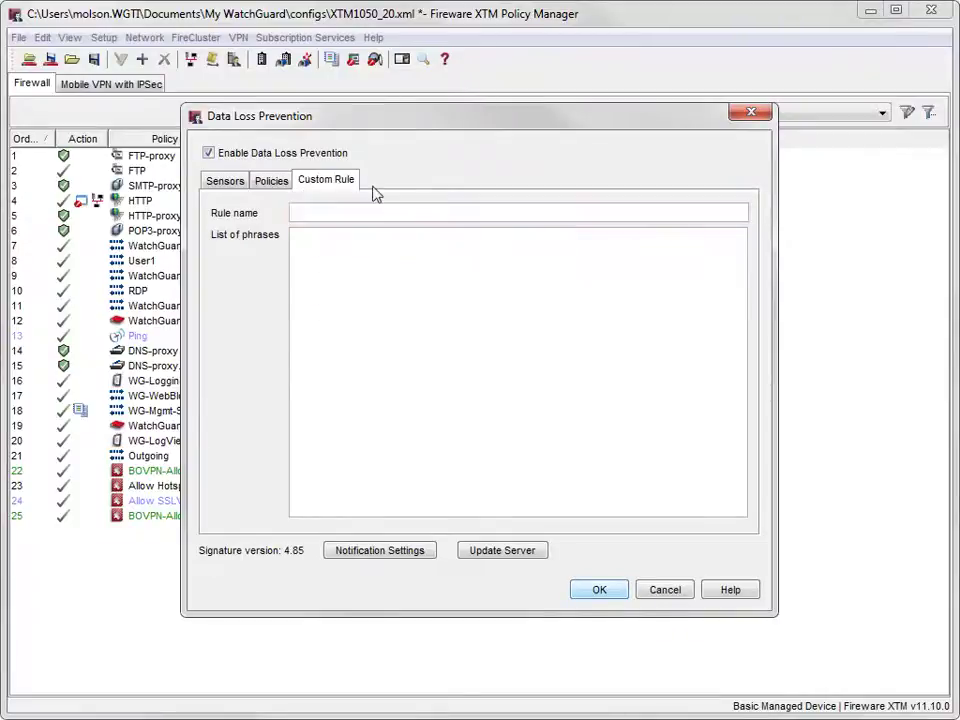
pyautogui.write('Internal Custom Rule')
pyautogui.press('Tab')
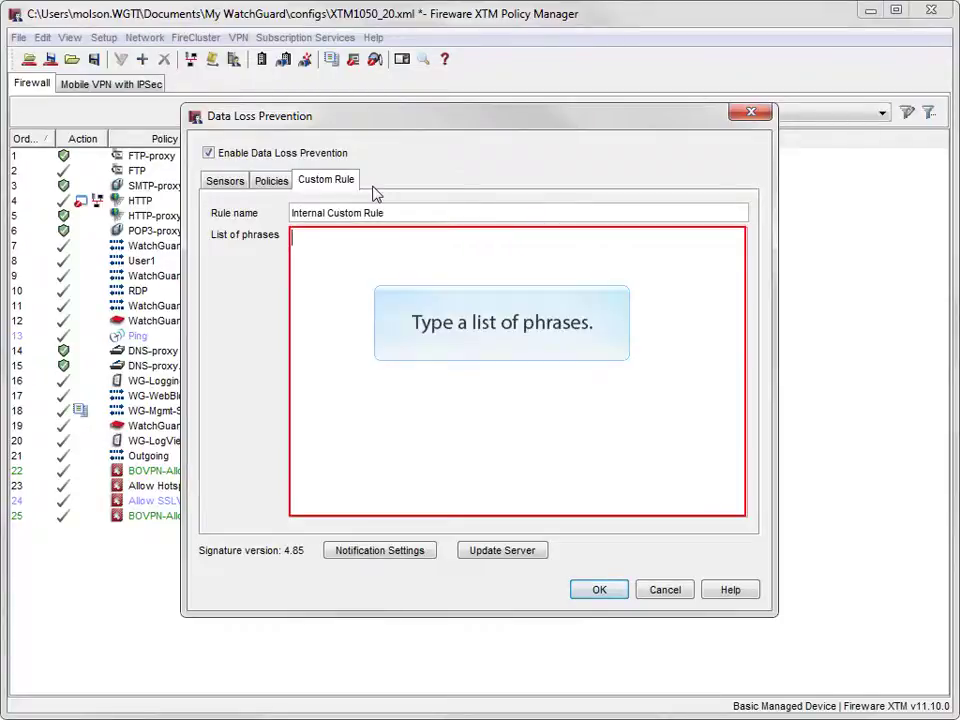
pyautogui.write('Internal Use Only')
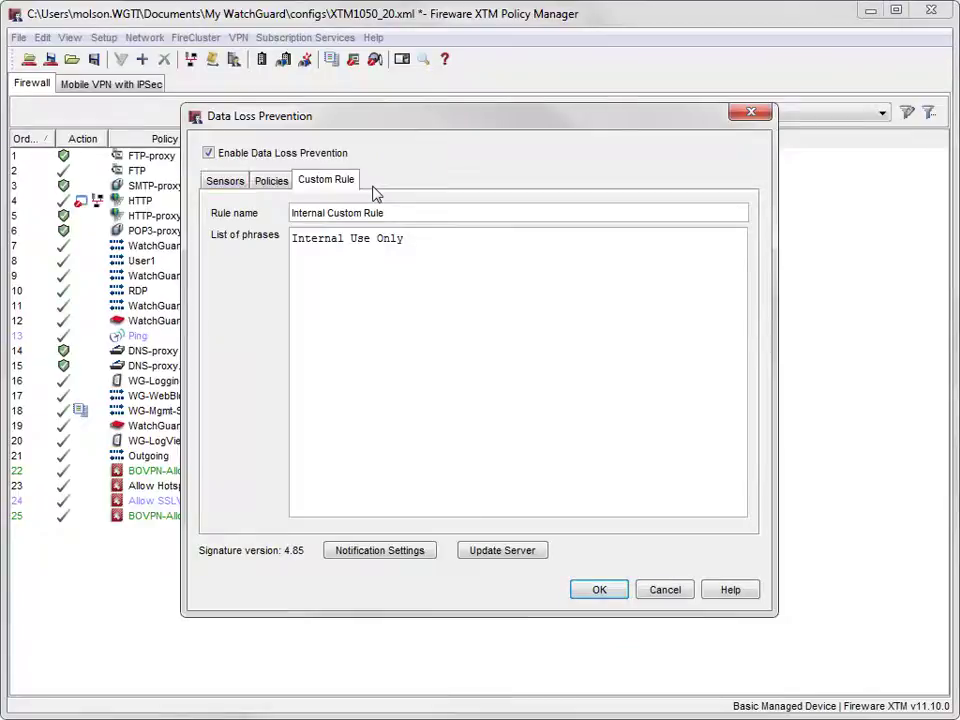
# In the Confidential sensor, search 'in' and enable Internal Custom Rule.
pyautogui.click(221, 191)
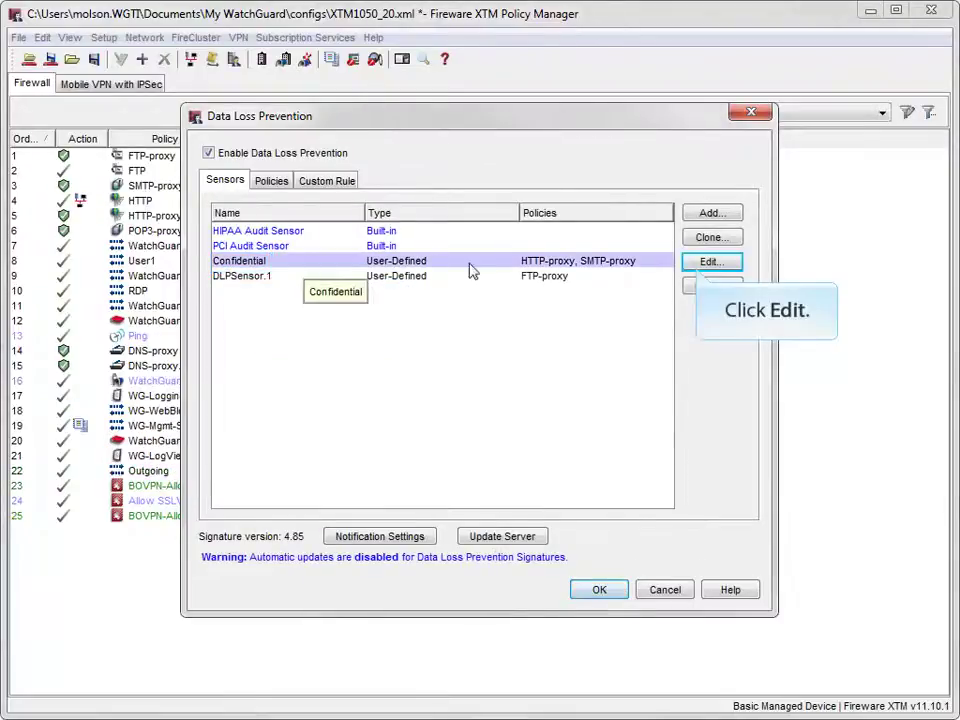
pyautogui.click(700, 263)
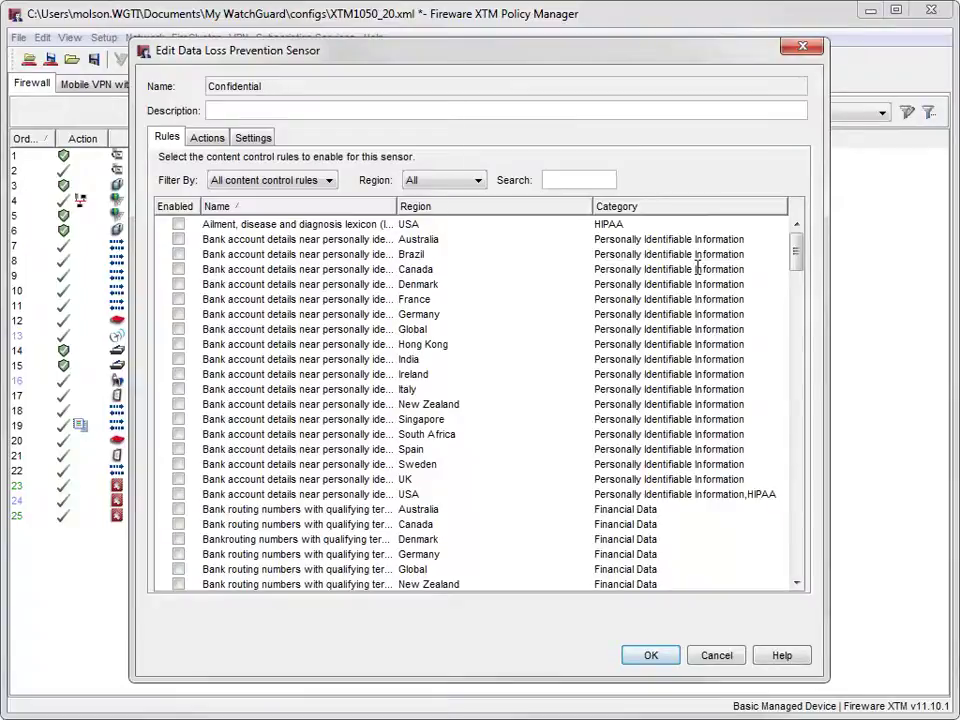
pyautogui.click(551, 177)
pyautogui.write('int')
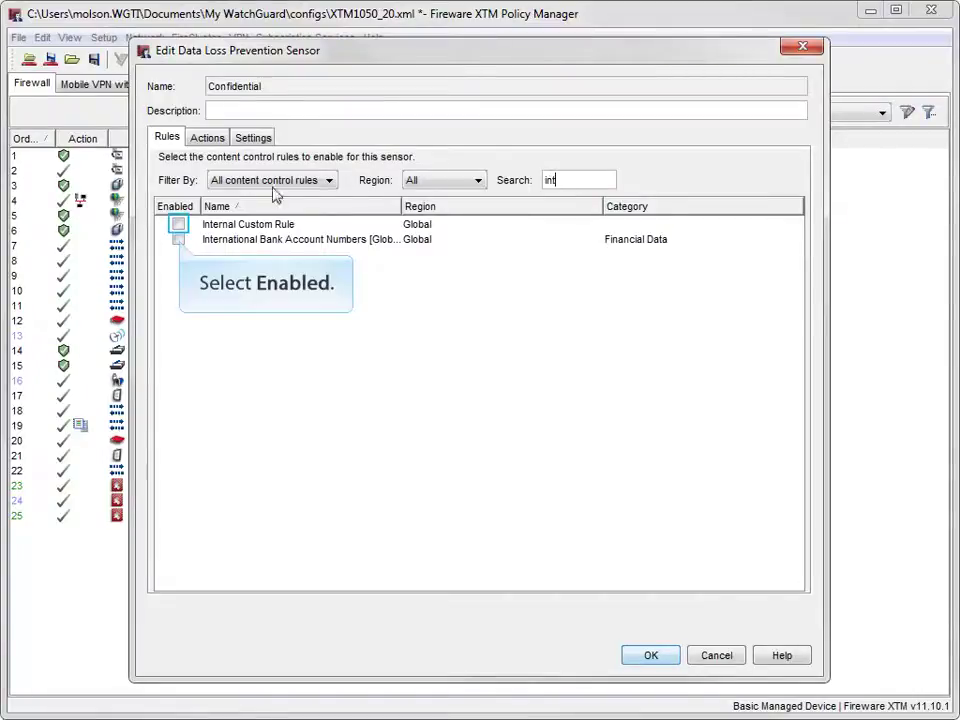
pyautogui.click(178, 224)
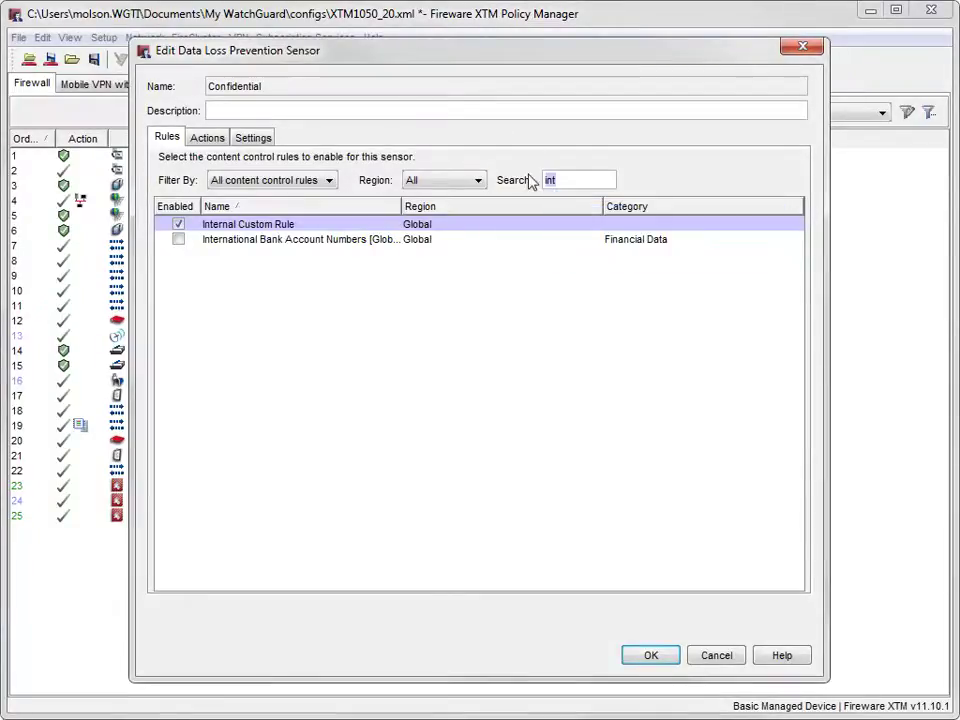
# Filter the Confidential sensor to Enabled Rules to verify, then save it.
pyautogui.press('BackSpace')
pyautogui.click(328, 180)
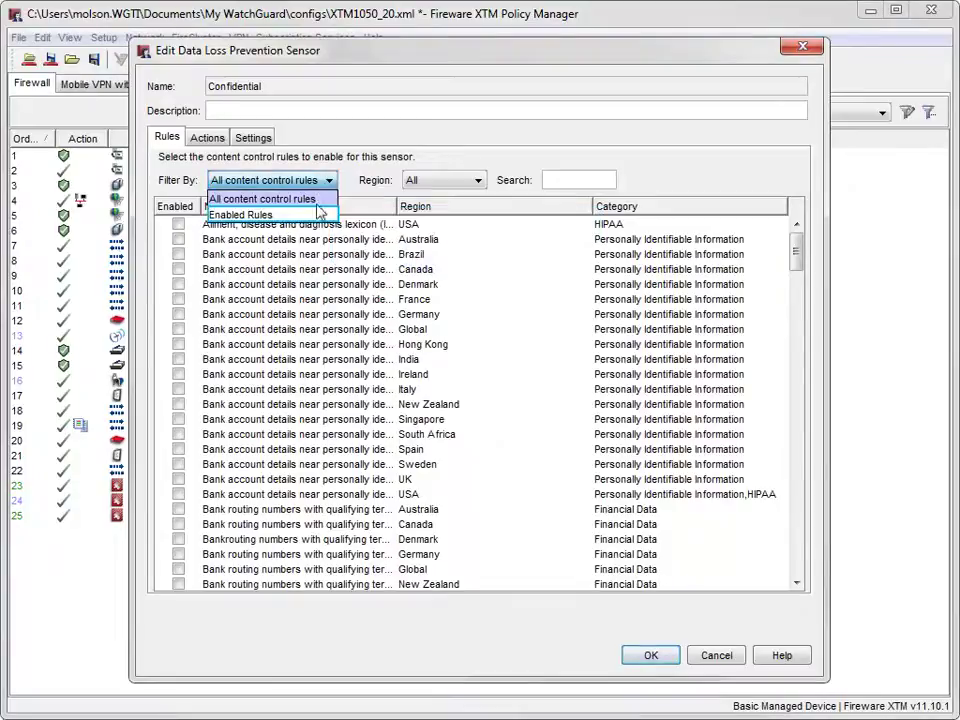
pyautogui.click(318, 215)
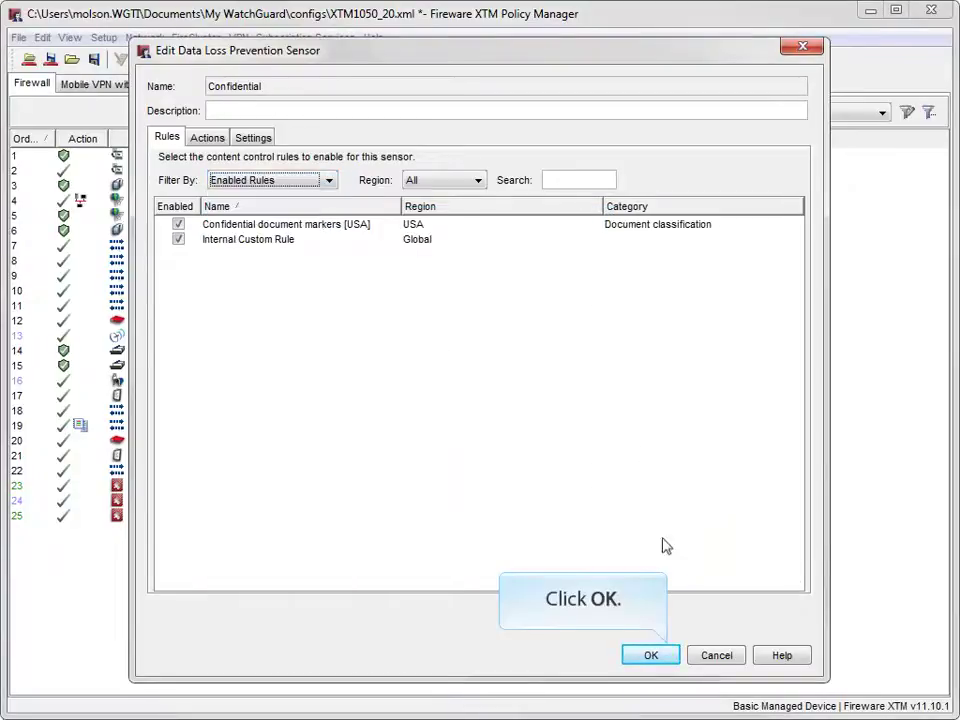
pyautogui.click(668, 654)
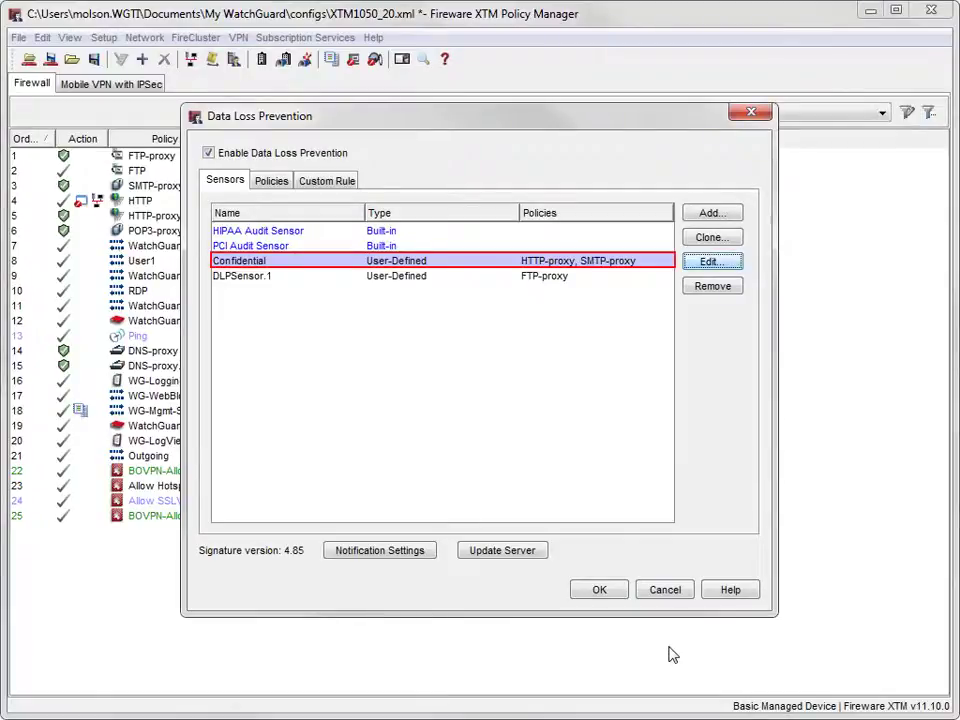
# Confirm and close the Data Loss Prevention dialog with OK.
pyautogui.click(600, 588)
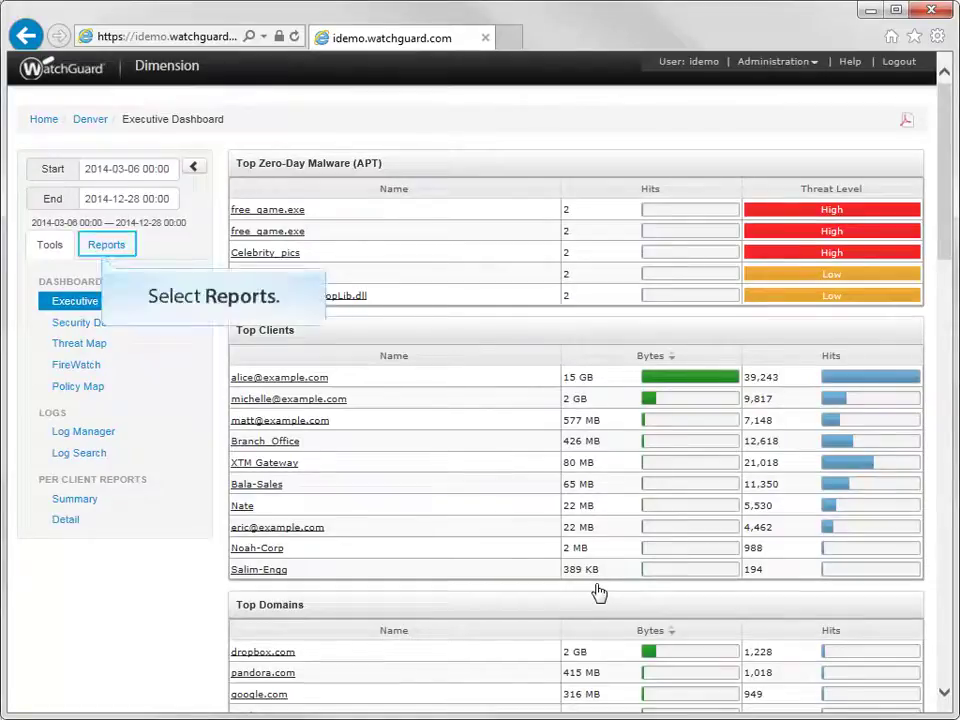
# Open the Data Loss Violations (DLP) report under Reports > SERVICES.
pyautogui.click(108, 245)
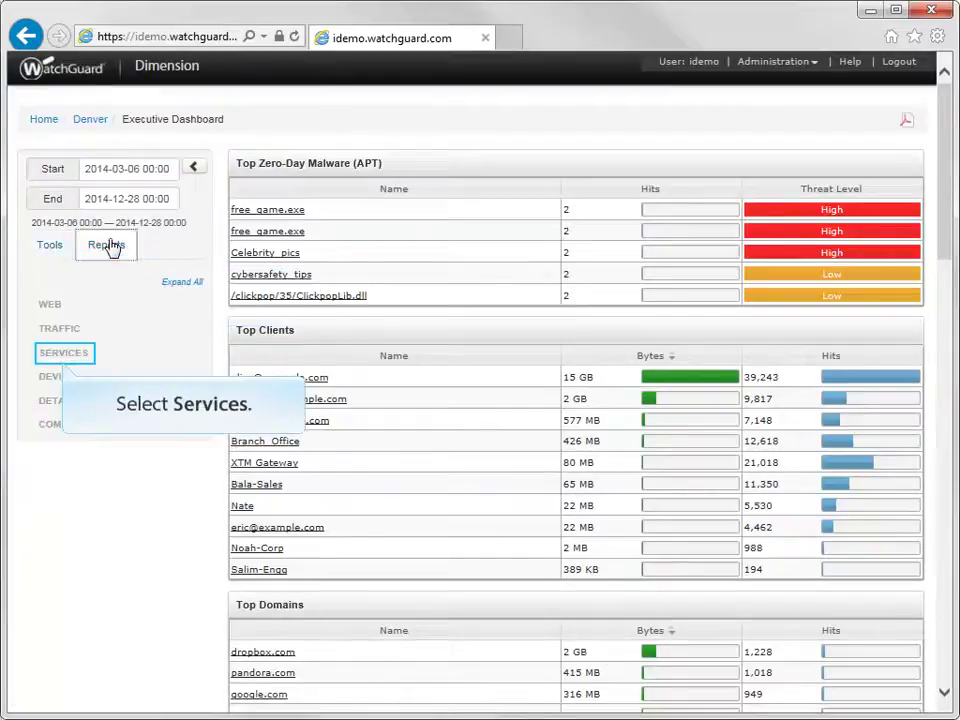
pyautogui.click(68, 356)
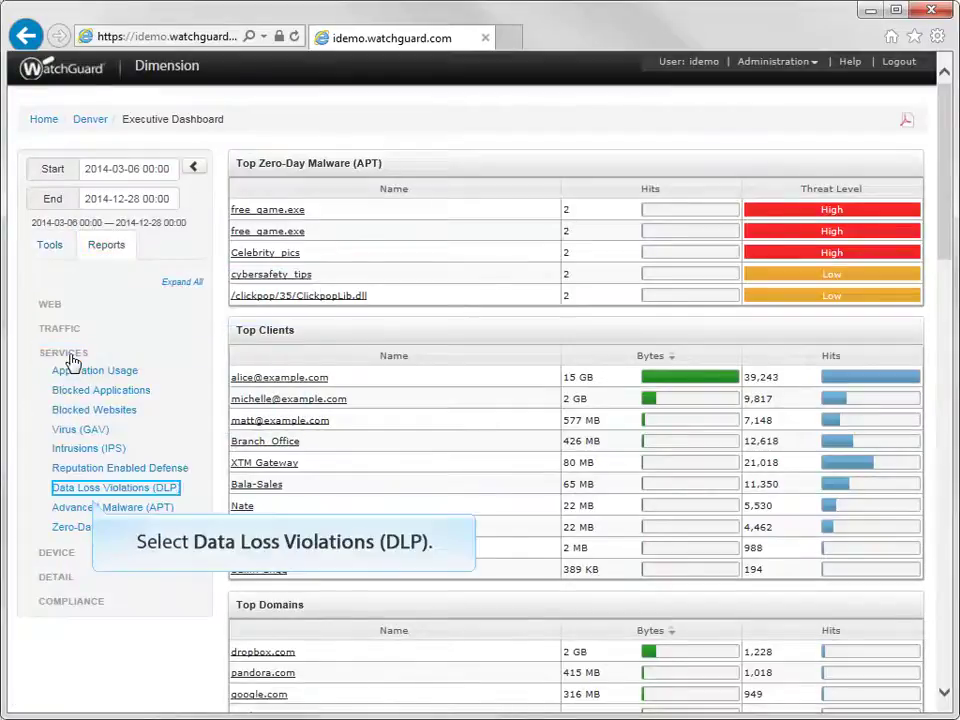
pyautogui.click(83, 488)
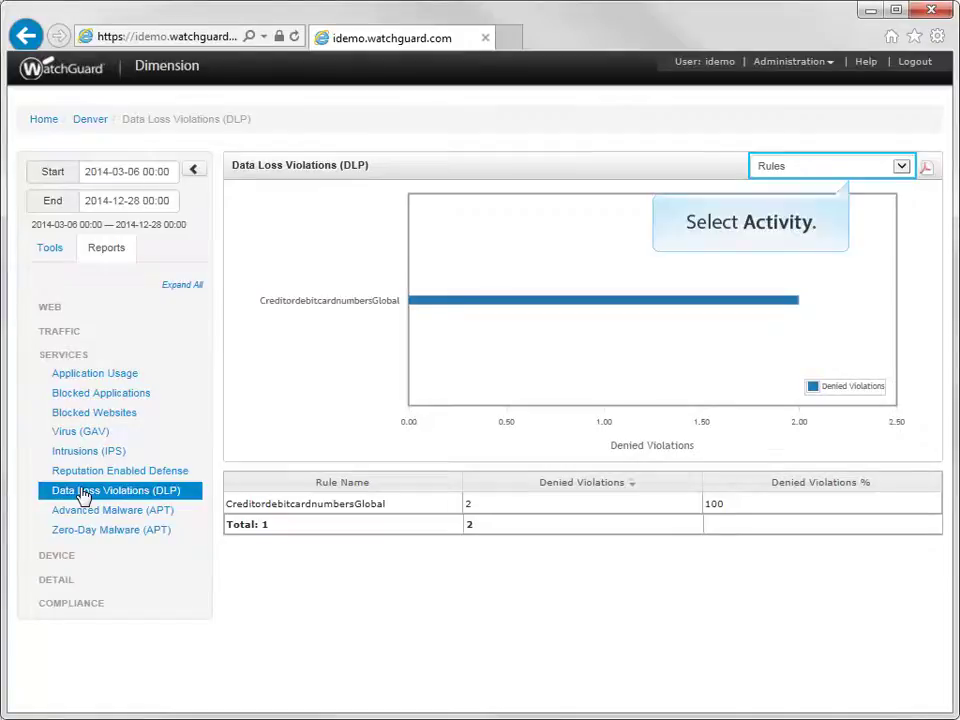
# Switch the DLP report through Activity and Sender/Source to Recipient/Destination.
pyautogui.click(904, 169)
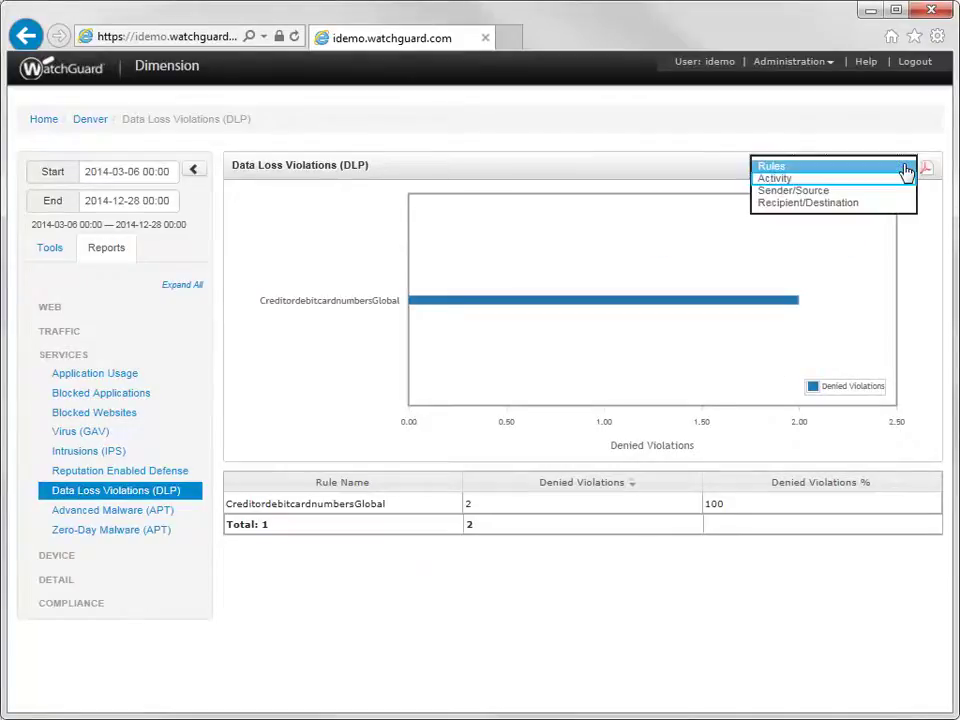
pyautogui.click(895, 179)
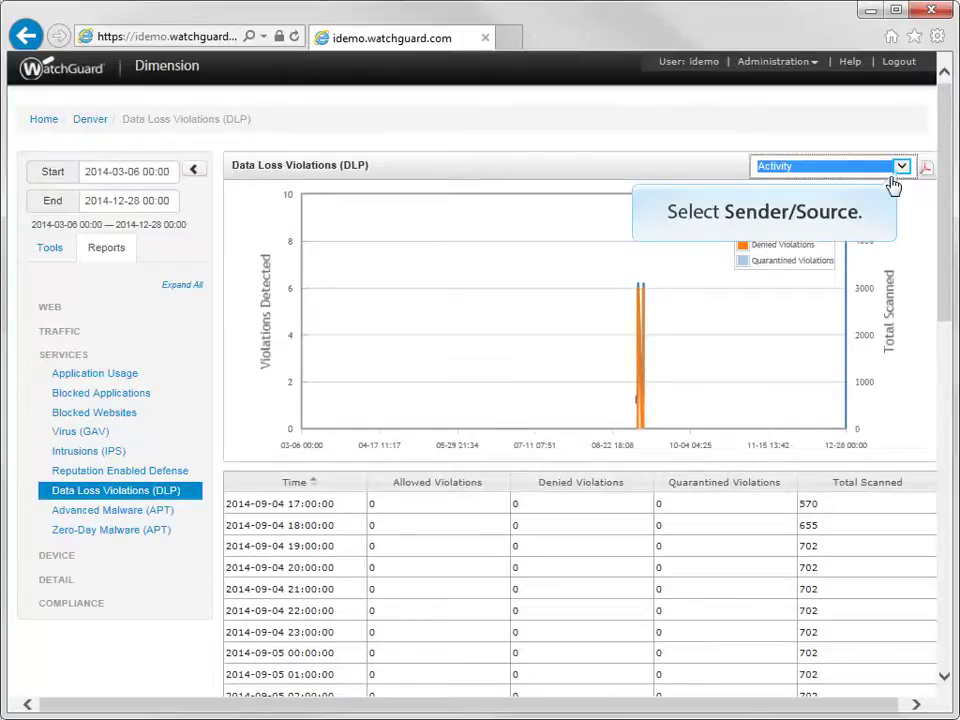
pyautogui.click(900, 170)
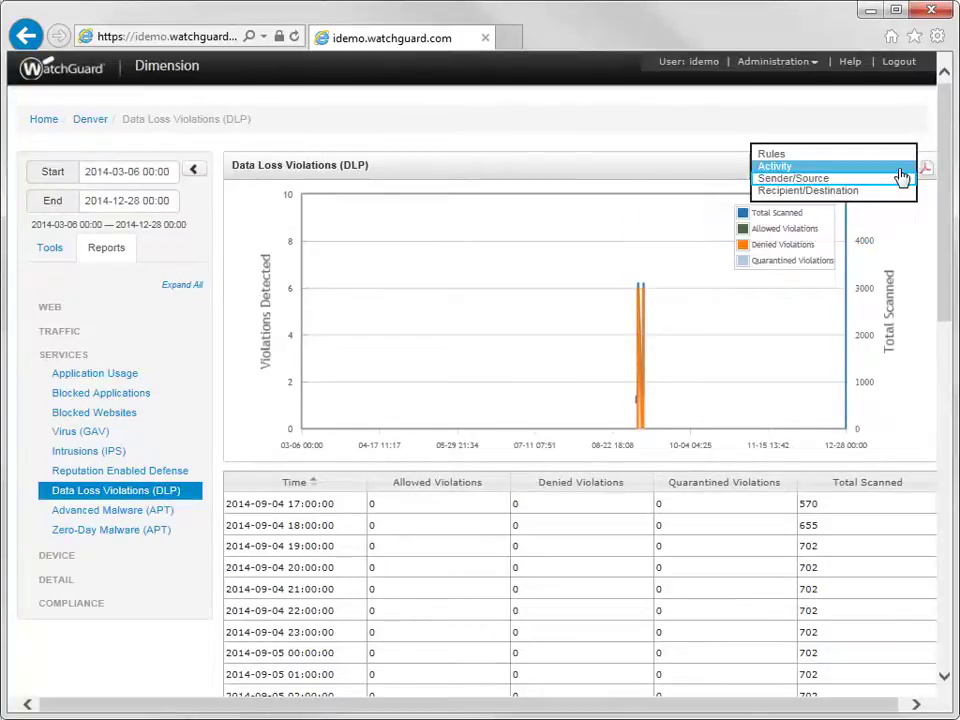
pyautogui.click(795, 180)
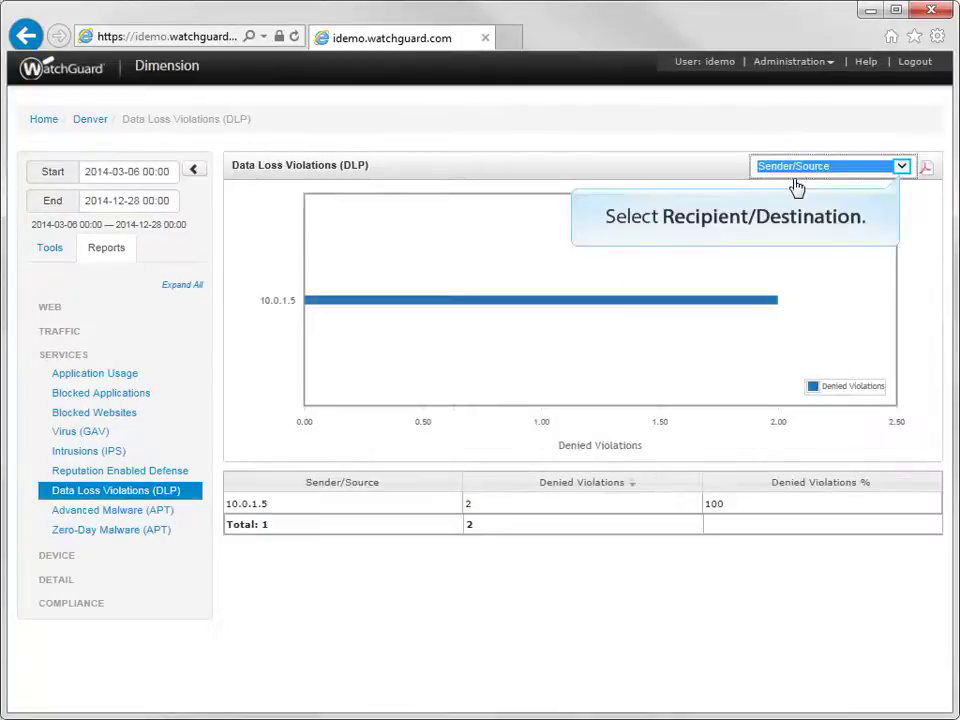
pyautogui.click(903, 170)
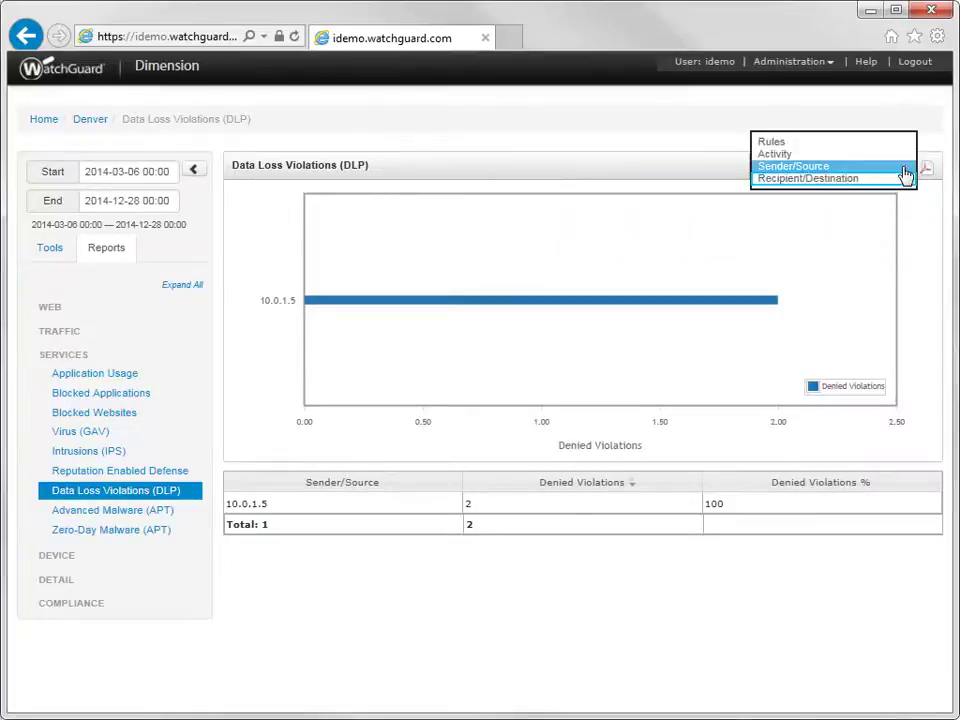
pyautogui.click(810, 179)
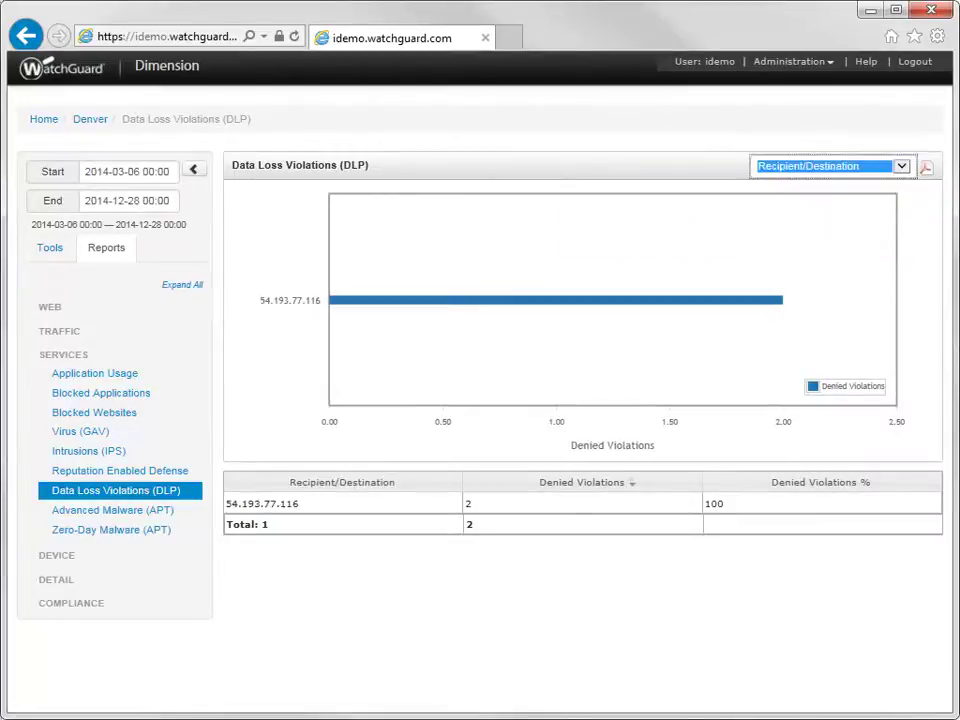